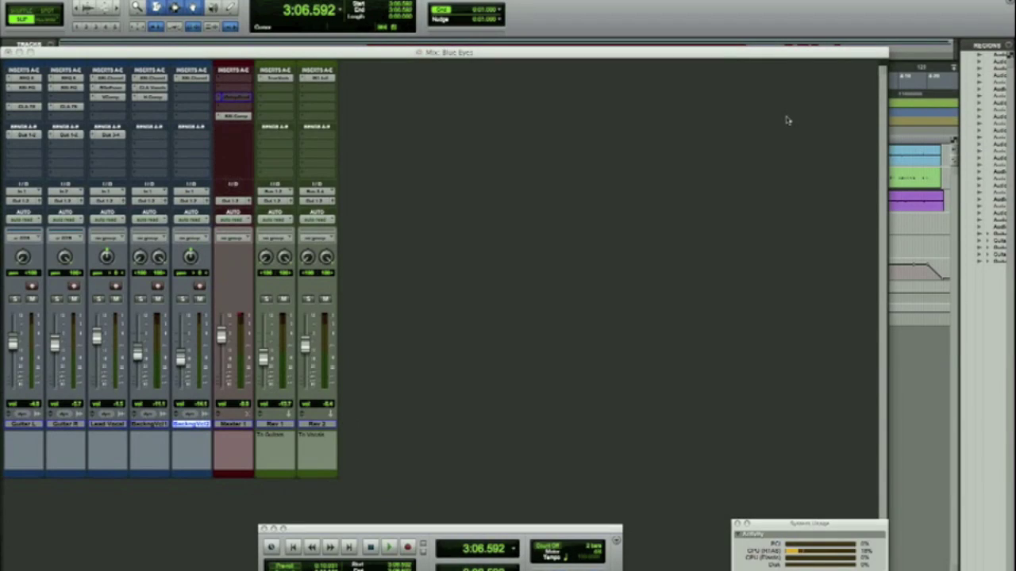
# - Move the Mix window clear of the screen edge and minimize it to reveal the Edit window
pyautogui.moveTo(635, 62); pyautogui.dragTo(748, 36)
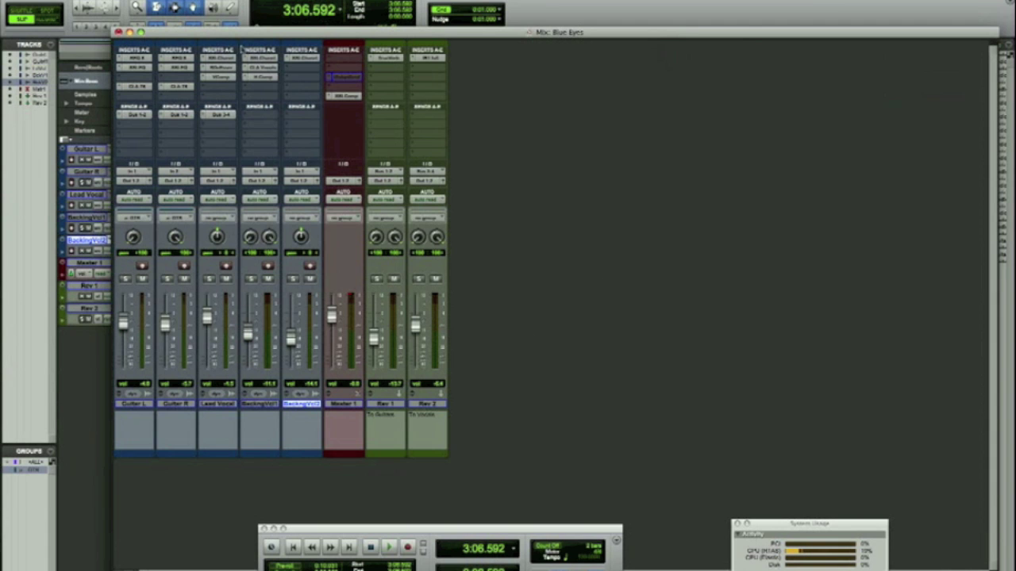
pyautogui.moveTo(260, 38); pyautogui.dragTo(210, 38)
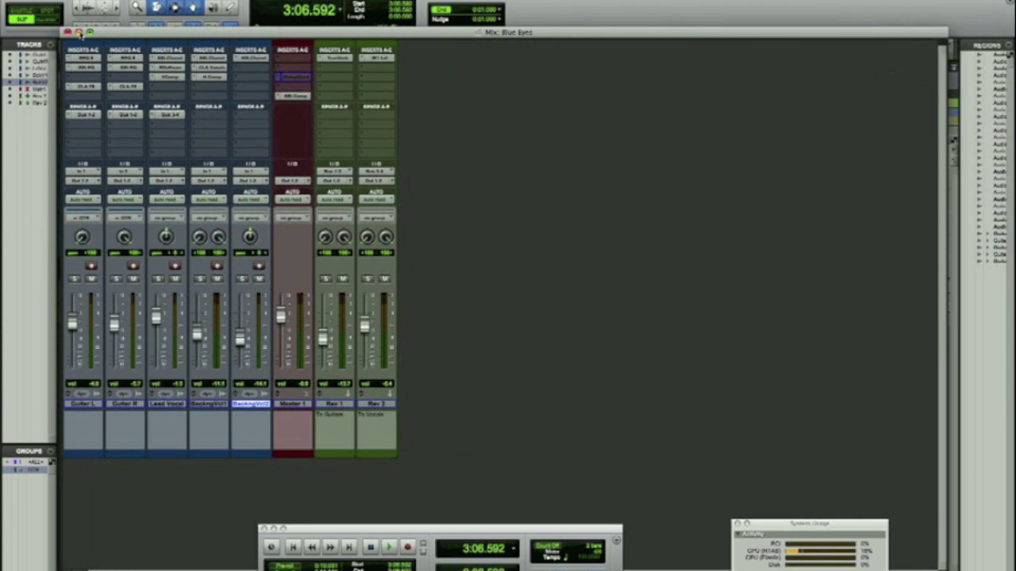
pyautogui.click(78, 32)
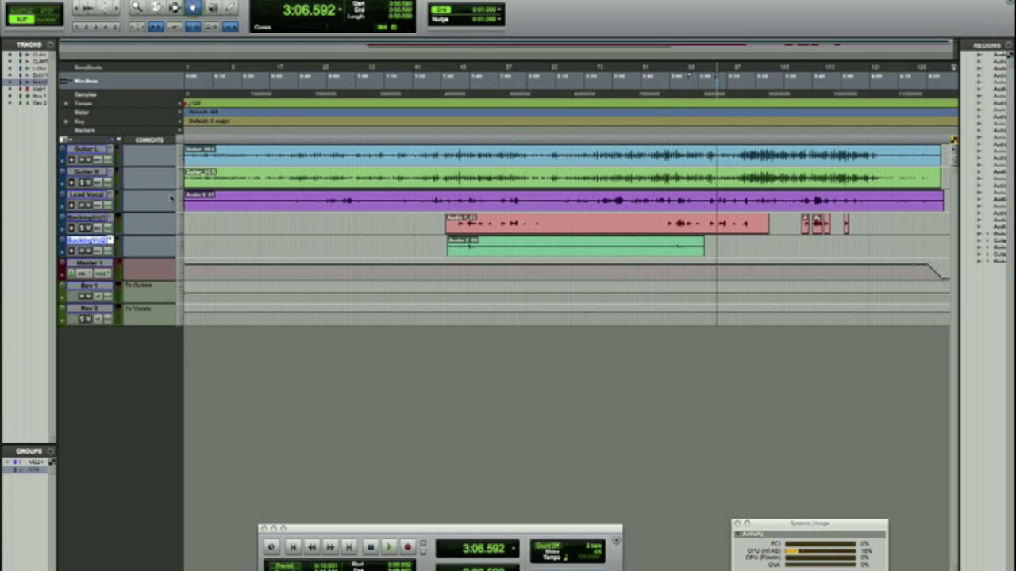
# - Rename the region on the Guitar L track and its disk file as GTR L
pyautogui.click(193, 7)
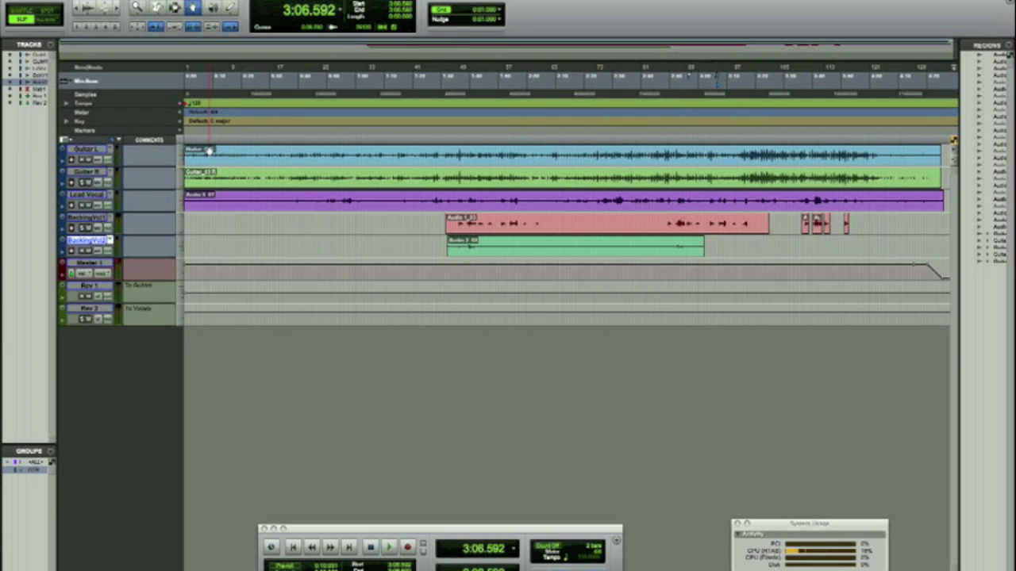
pyautogui.press('F8')
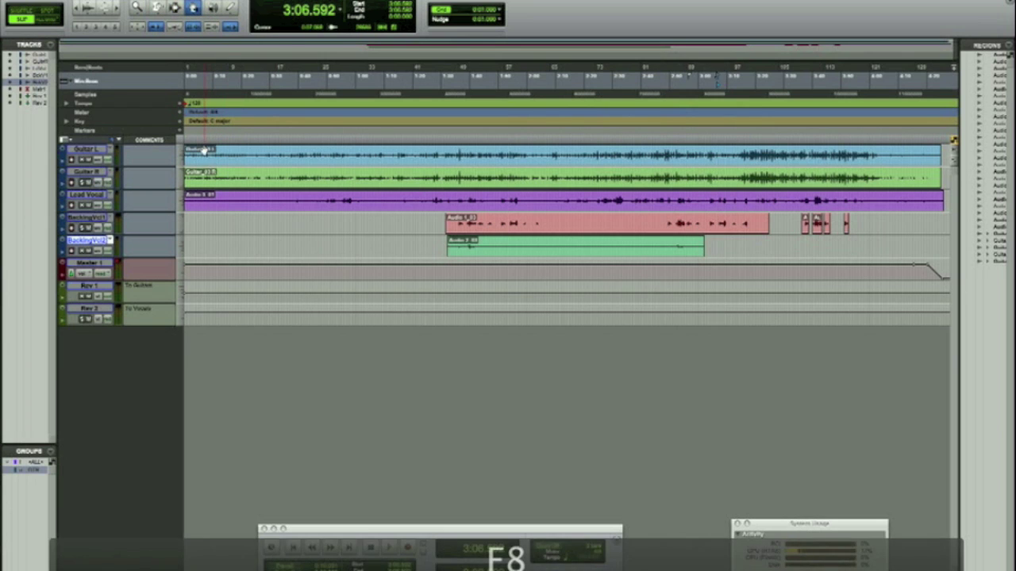
pyautogui.doubleClick(203, 149)
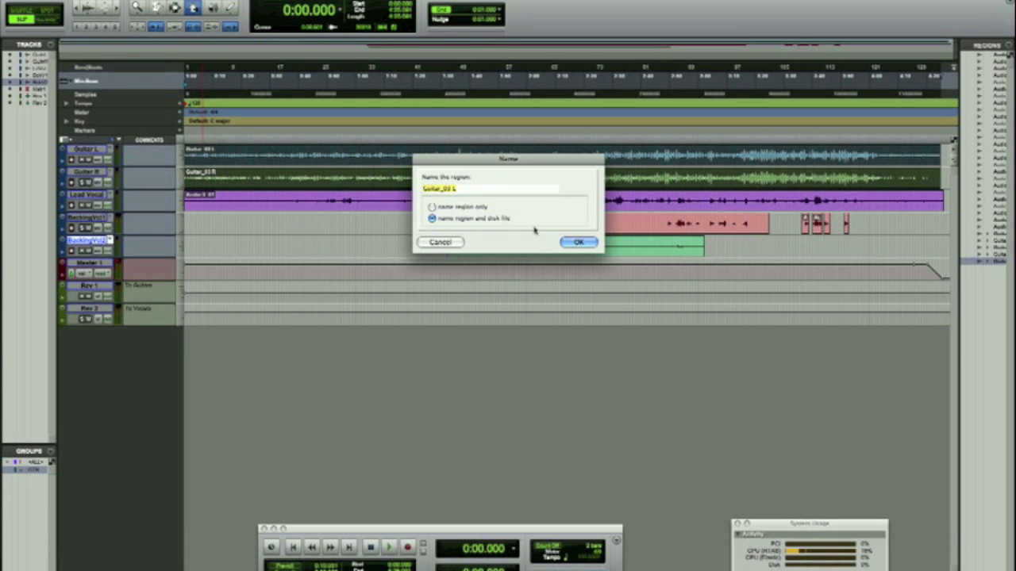
pyautogui.click(442, 241)
pyautogui.doubleClick(205, 149)
pyautogui.write('GTR L')
pyautogui.press('Return')
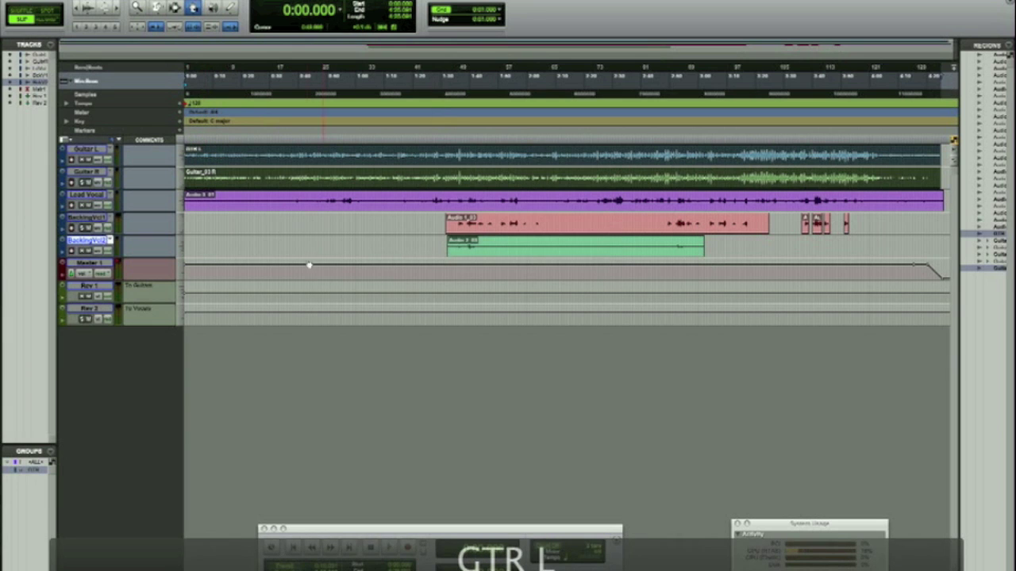
# - Rename the region on the Guitar R track and its disk file as GTR R, and widen the Regions list to show full names
pyautogui.doubleClick(203, 173)
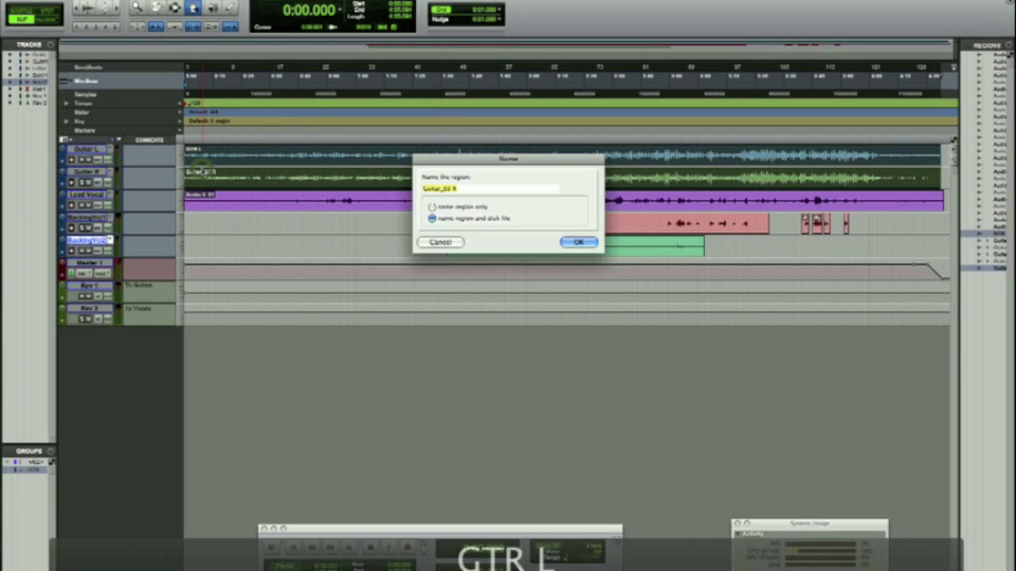
pyautogui.write('GTR R')
pyautogui.press('Return')
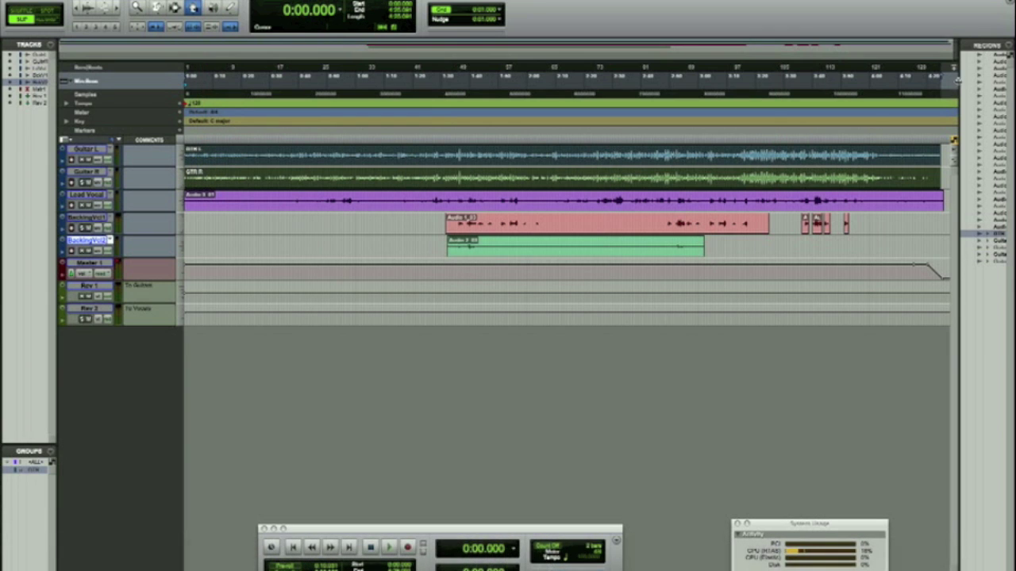
pyautogui.moveTo(960, 85); pyautogui.dragTo(901, 92)
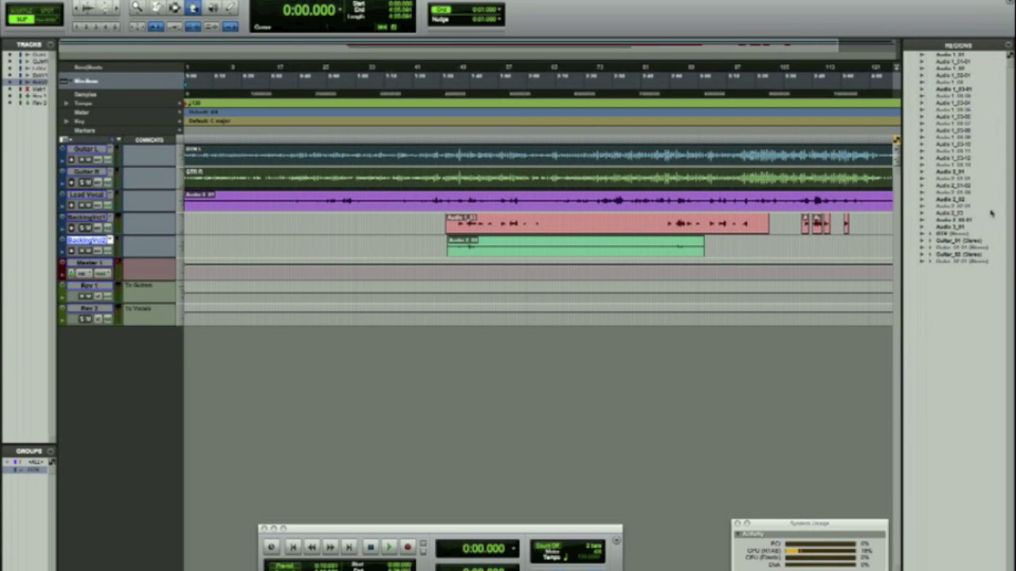
pyautogui.click(660, 395)
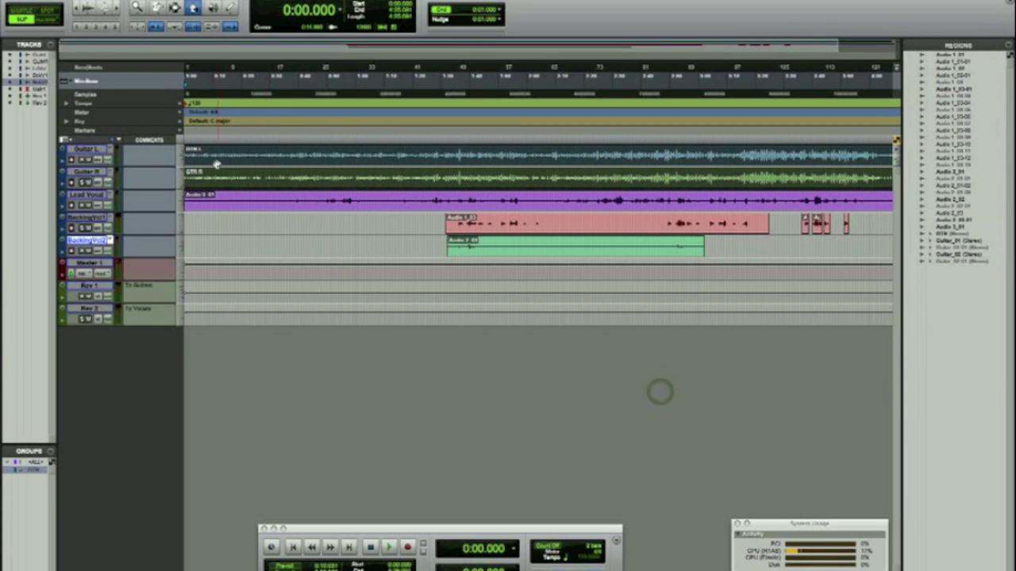
# - Rename the region on the Lead Vocal track and its disk file as Lead Vocal
pyautogui.doubleClick(194, 195)
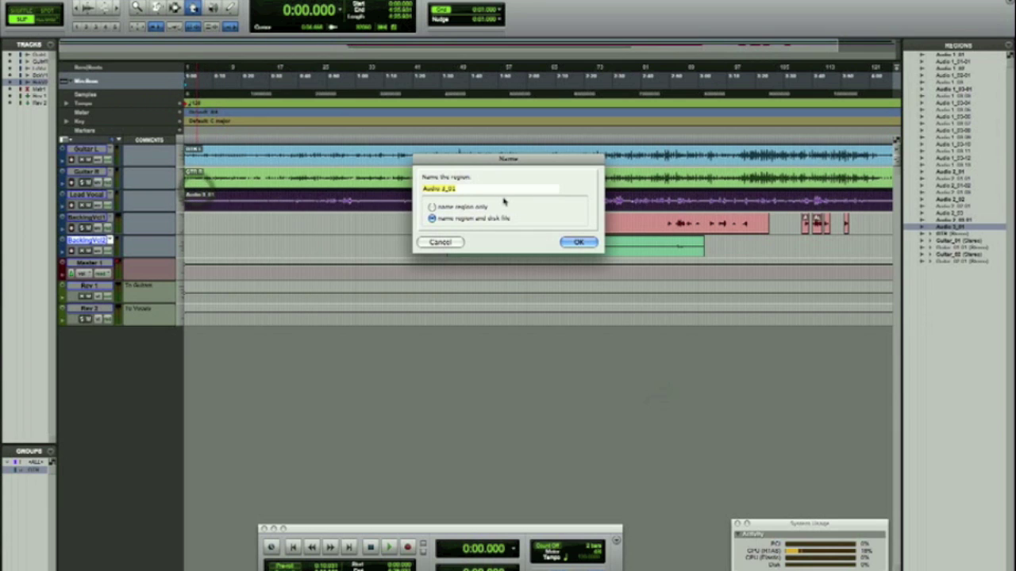
pyautogui.write('Lead Vocal')
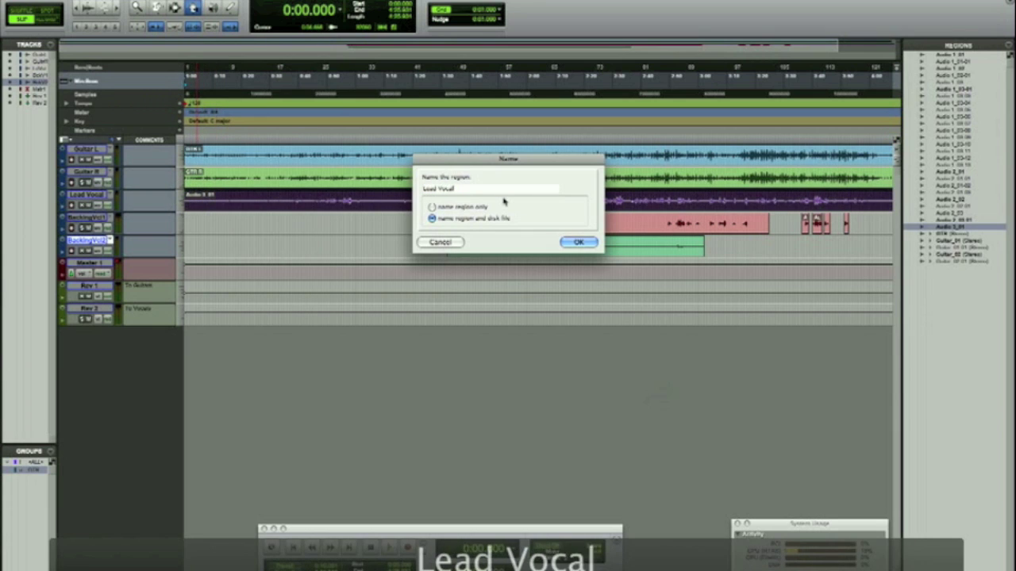
pyautogui.press('Return')
pyautogui.click(401, 252)
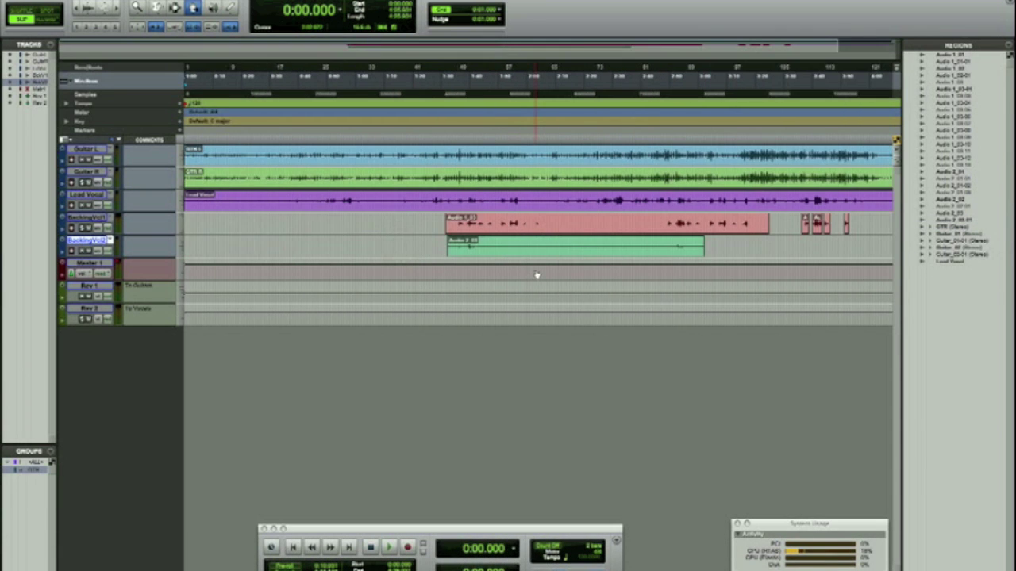
# - Consolidate all regions on the first backing vocal track into one, with the selection reaching back to about 0:01.857
pyautogui.hscroll(5, 536, 275)
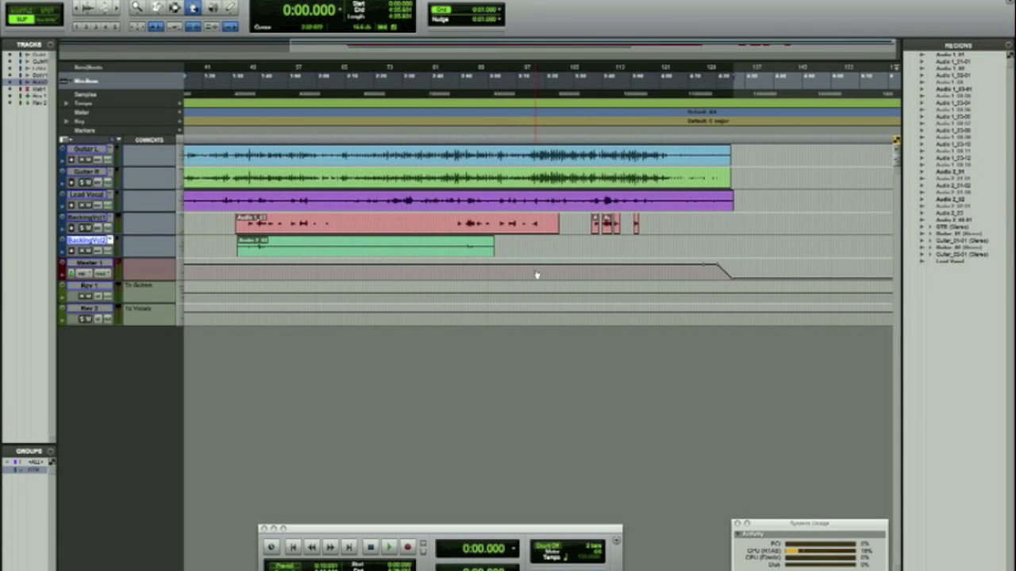
pyautogui.hotkey('F6', 'F7')
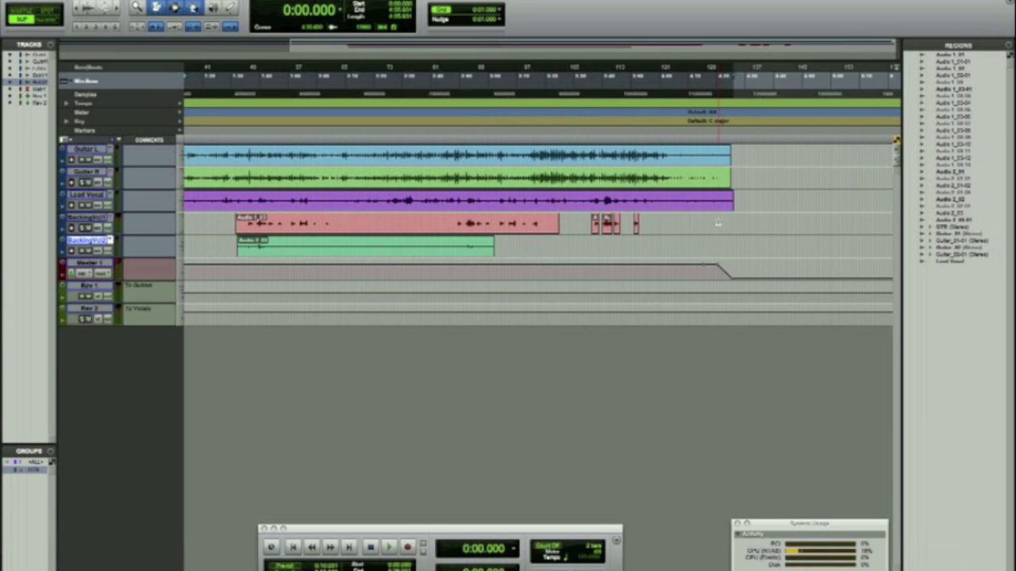
pyautogui.moveTo(717, 223); pyautogui.dragTo(191, 224)
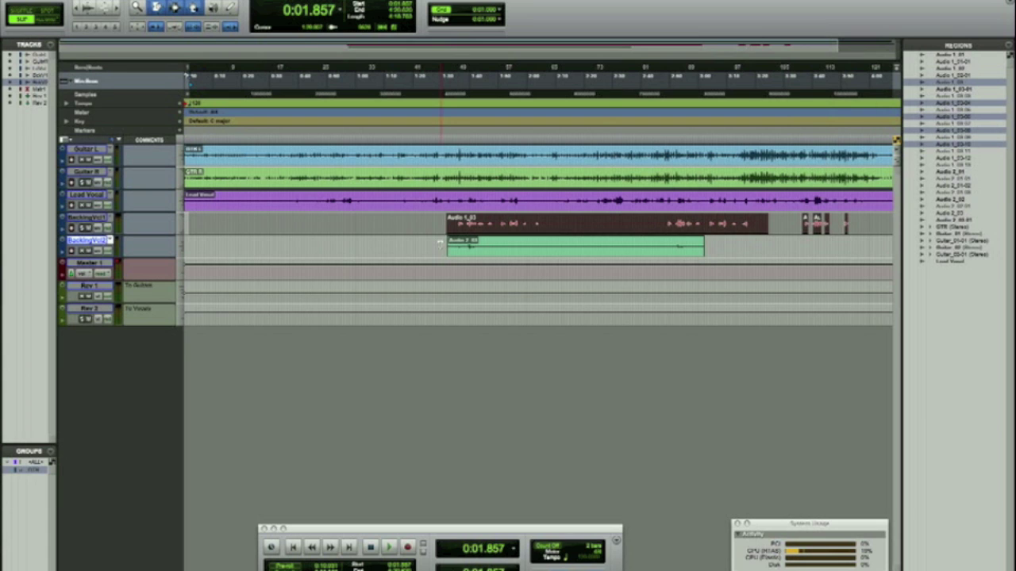
pyautogui.hotkey('alt', 'shift', '3')
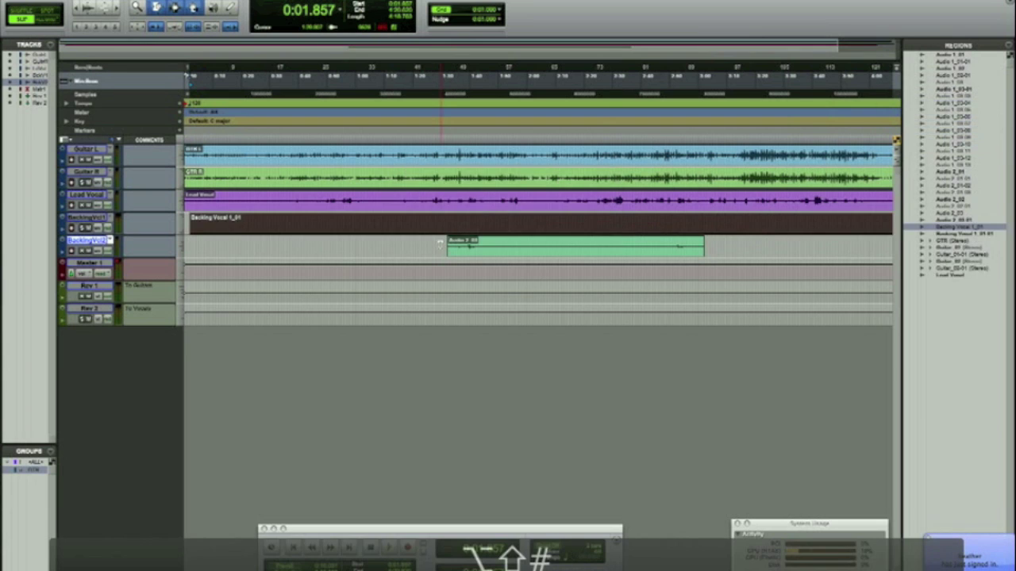
pyautogui.hscroll(10, 462, 220)
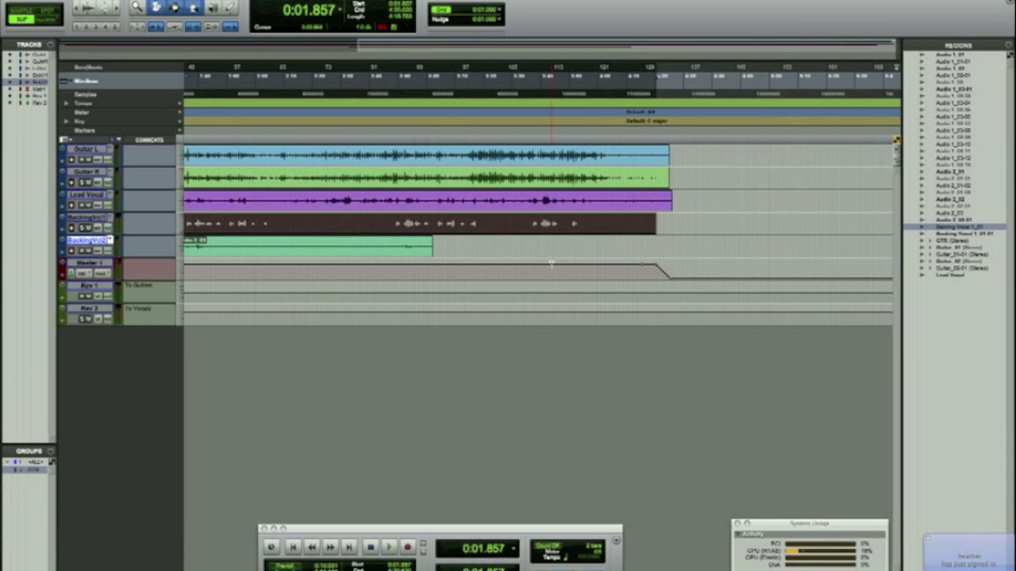
pyautogui.click(571, 246)
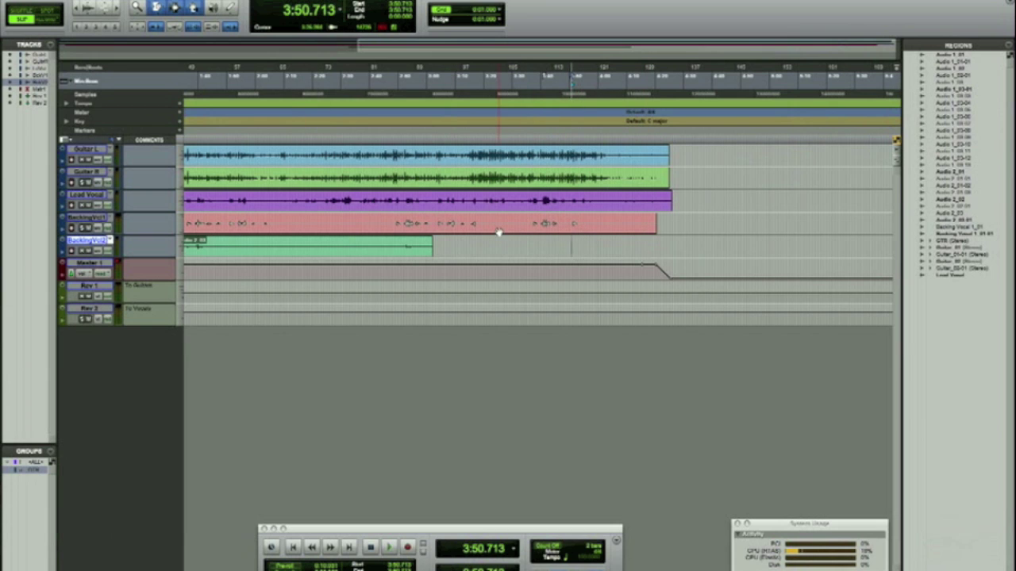
# - Rename the consolidated region on the first backing vocal track as Backing Vocal 1
pyautogui.hscroll(-5, 584, 217)
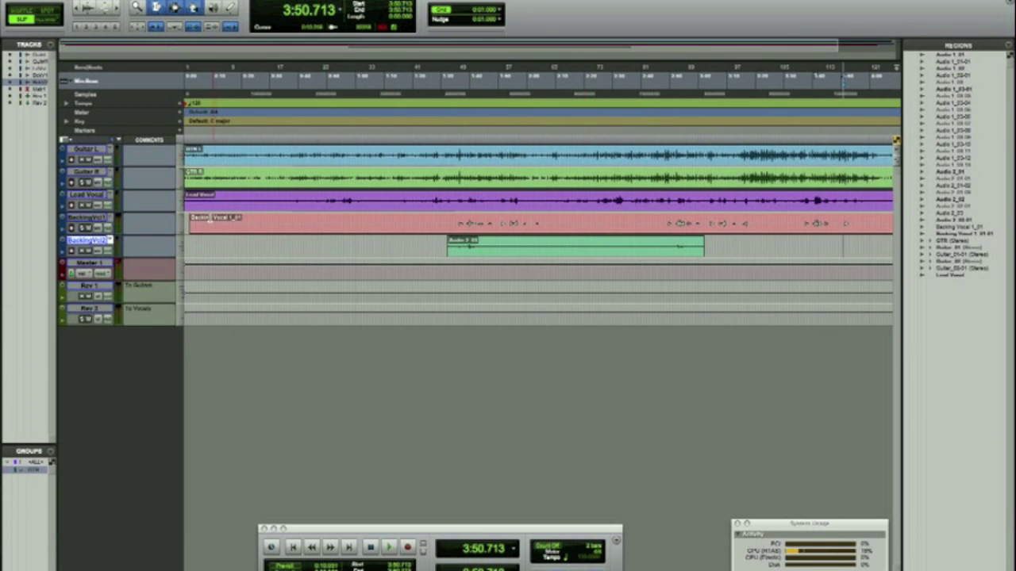
pyautogui.click(209, 220)
pyautogui.click(223, 218)
pyautogui.click(228, 216)
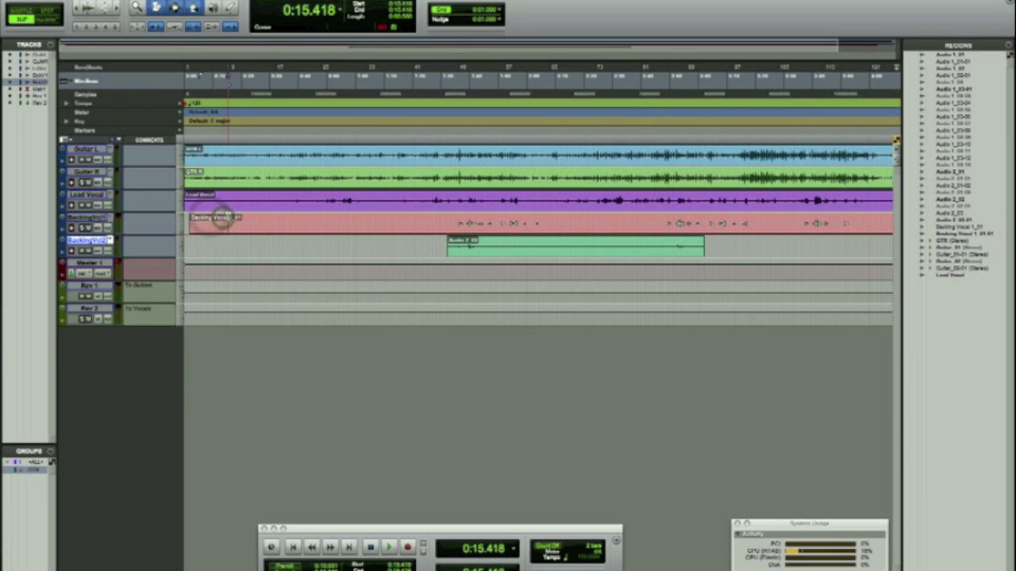
pyautogui.click(225, 219)
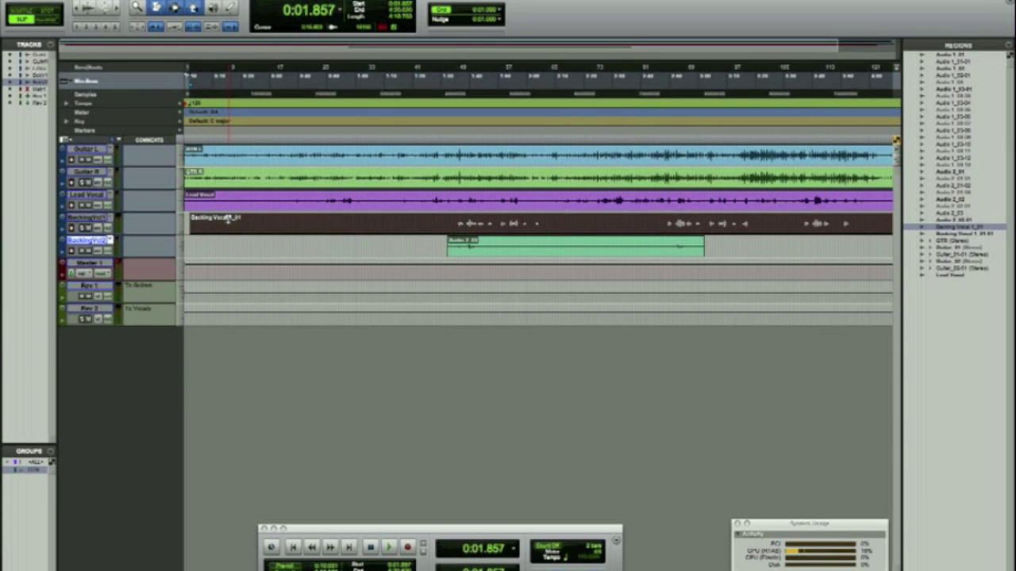
pyautogui.press('F8')
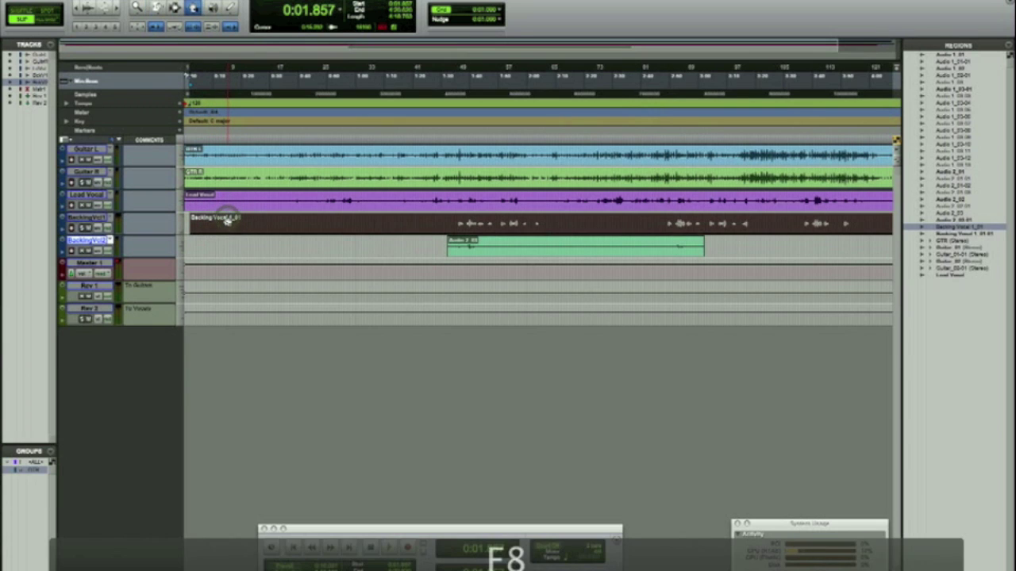
pyautogui.doubleClick(230, 219)
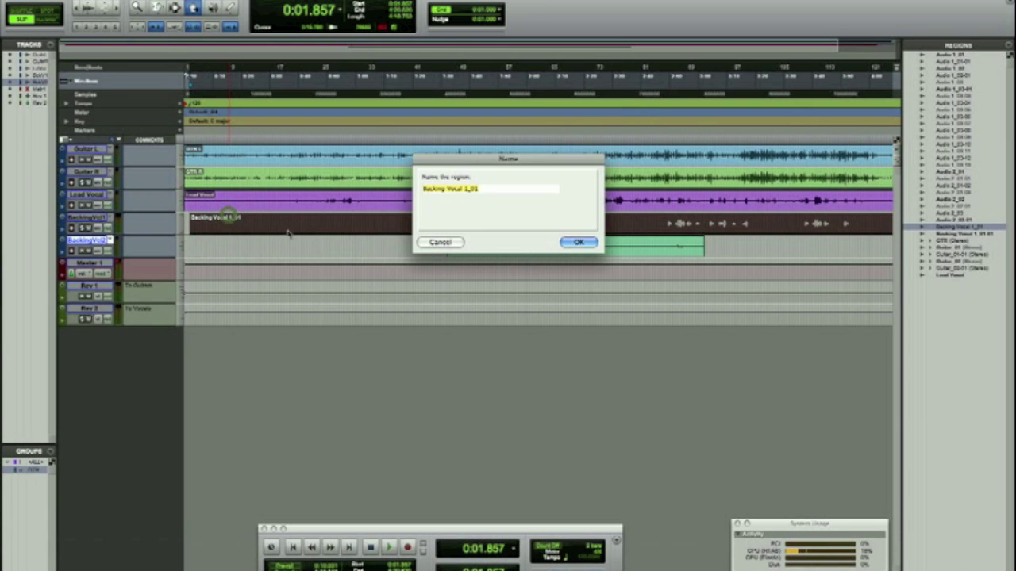
pyautogui.write('Caking')
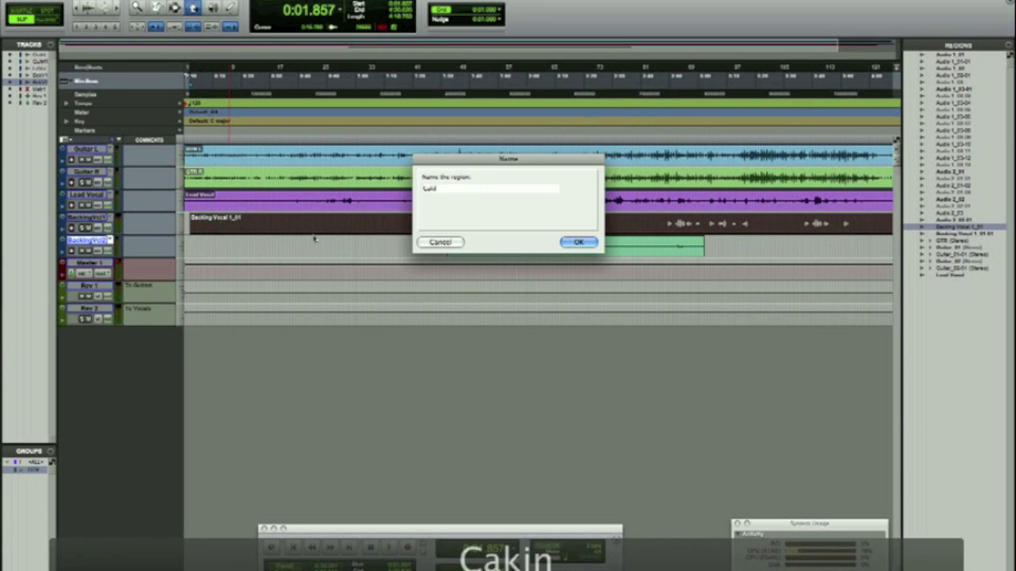
pyautogui.press('BackSpace')
pyautogui.press('BackSpace')
pyautogui.press('BackSpace')
pyautogui.press('BackSpace')
pyautogui.press('BackSpace')
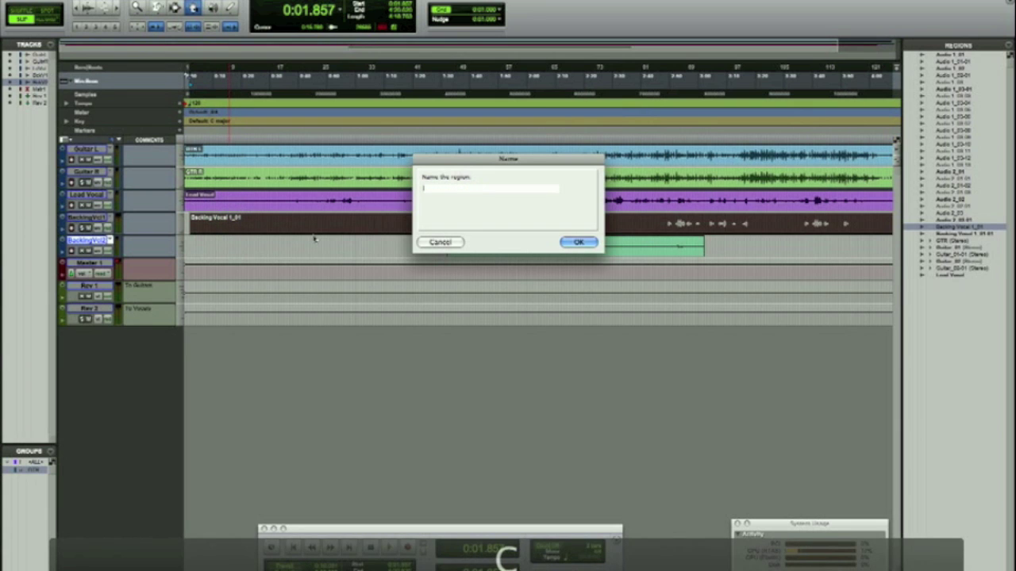
pyautogui.write('Backing Vo')
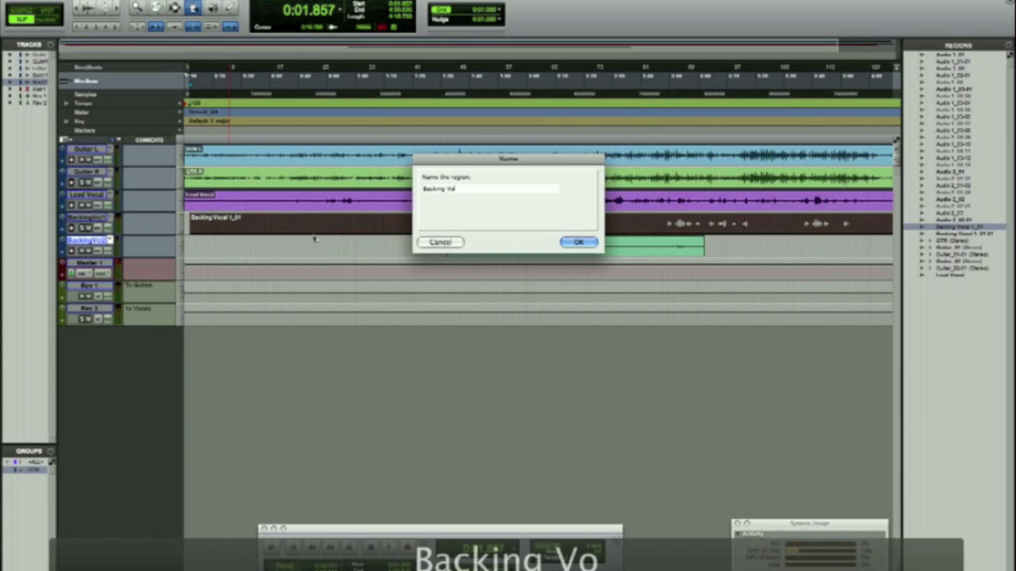
pyautogui.write('cal')
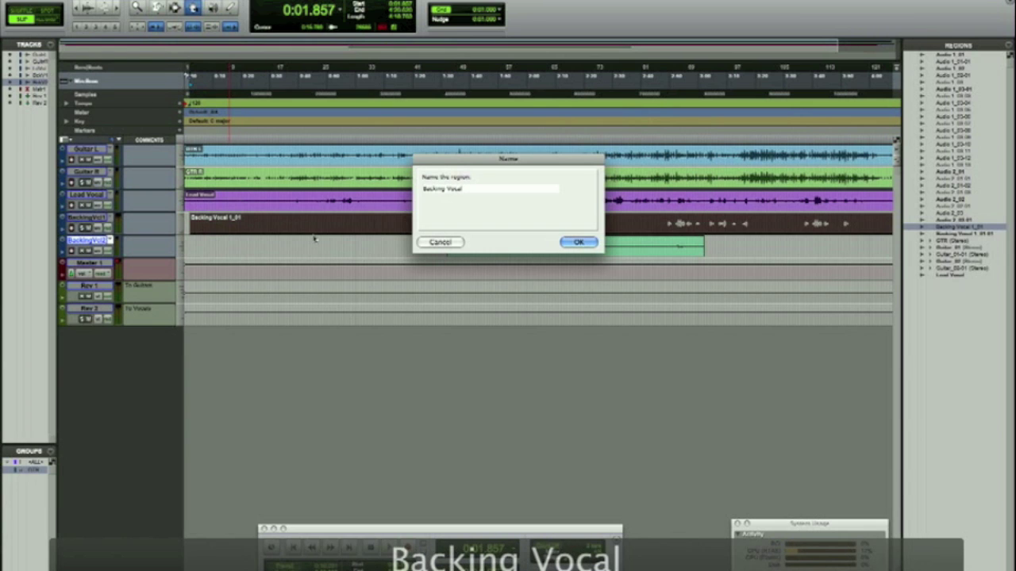
pyautogui.write(' 1')
pyautogui.press('Return')
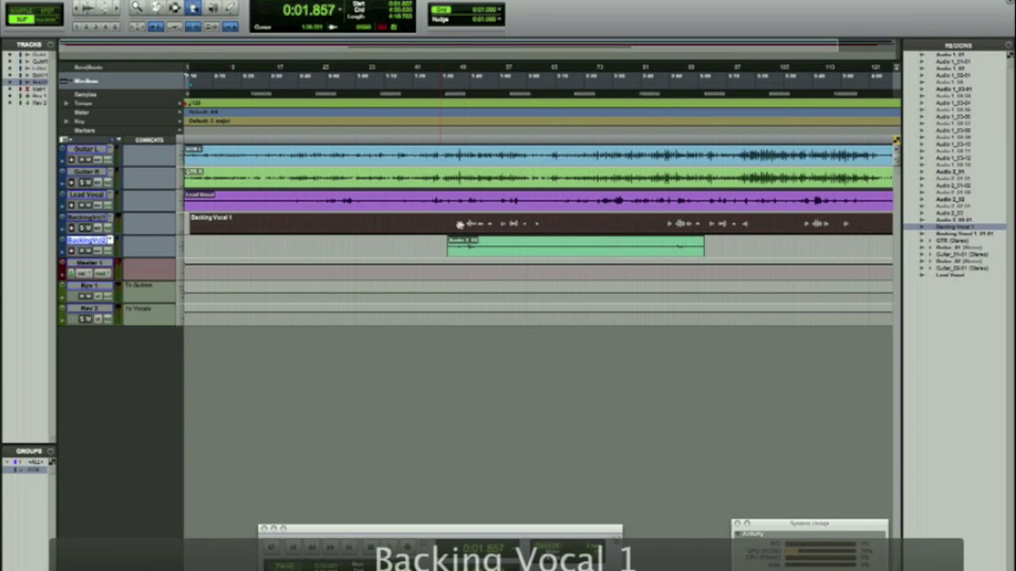
# - Rename the region on the second backing vocal track as Backing Vocal 2
pyautogui.doubleClick(458, 244)
pyautogui.write('B')
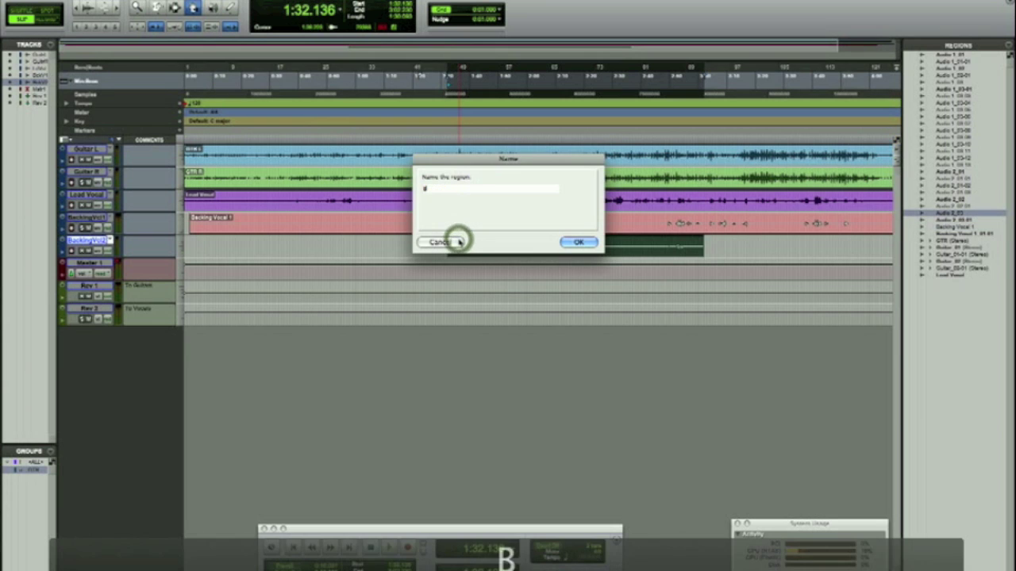
pyautogui.write('acking Vocal 2')
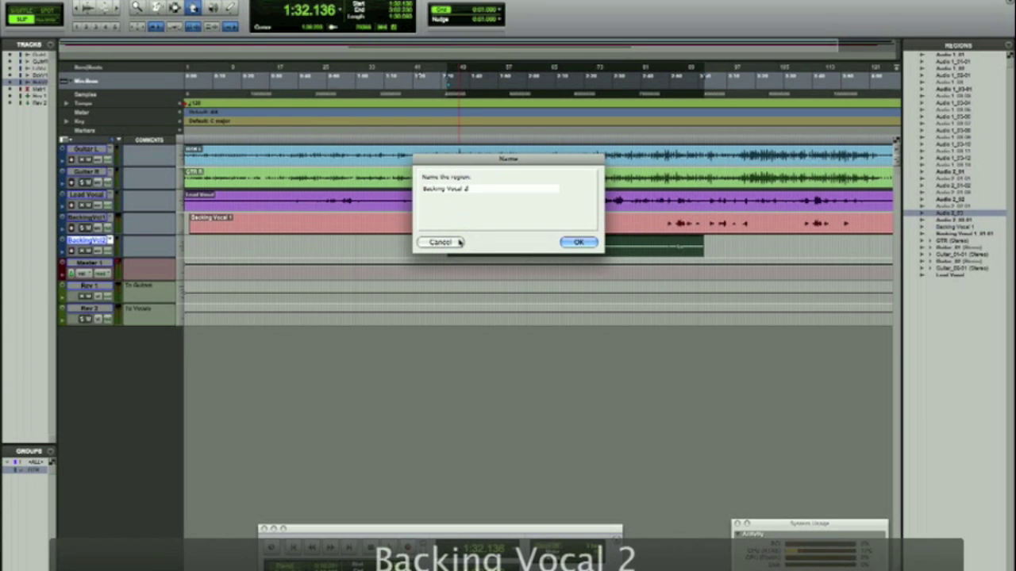
pyautogui.press('Return')
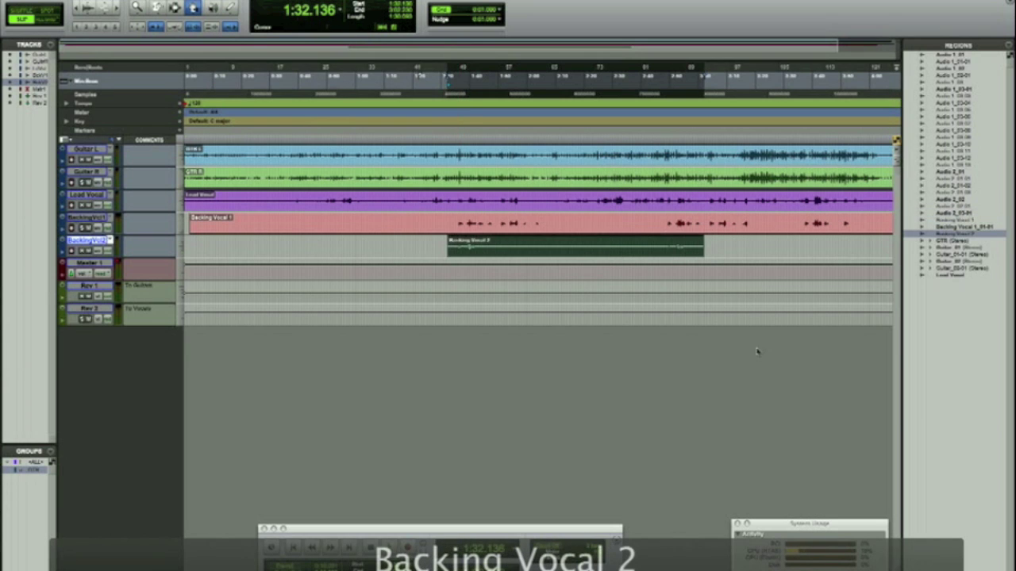
# - Check which of the Audio 1, Audio 2 and Backing Vocal entries in the regions list are used on the tracks
pyautogui.click(929, 306)
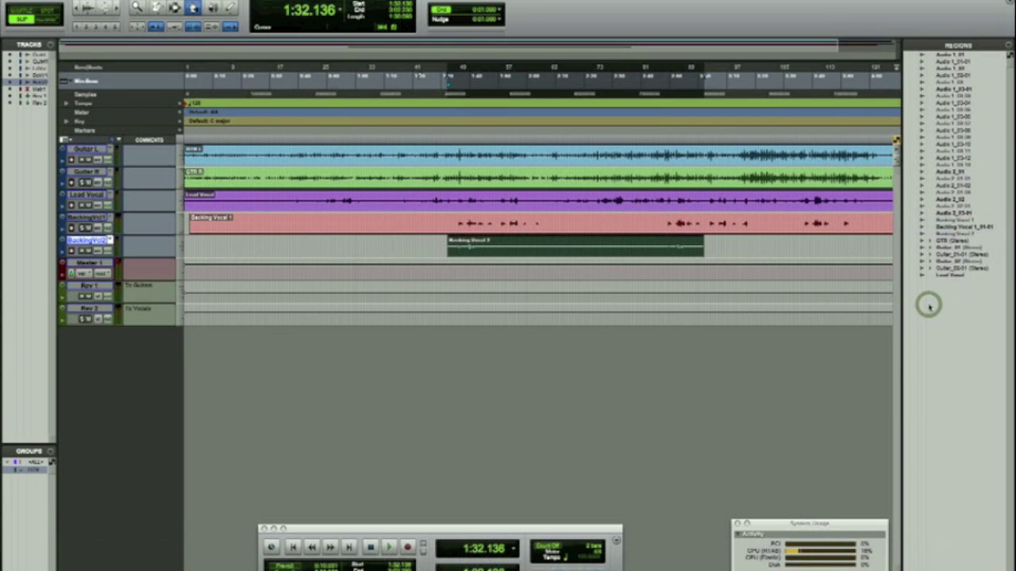
pyautogui.click(952, 227)
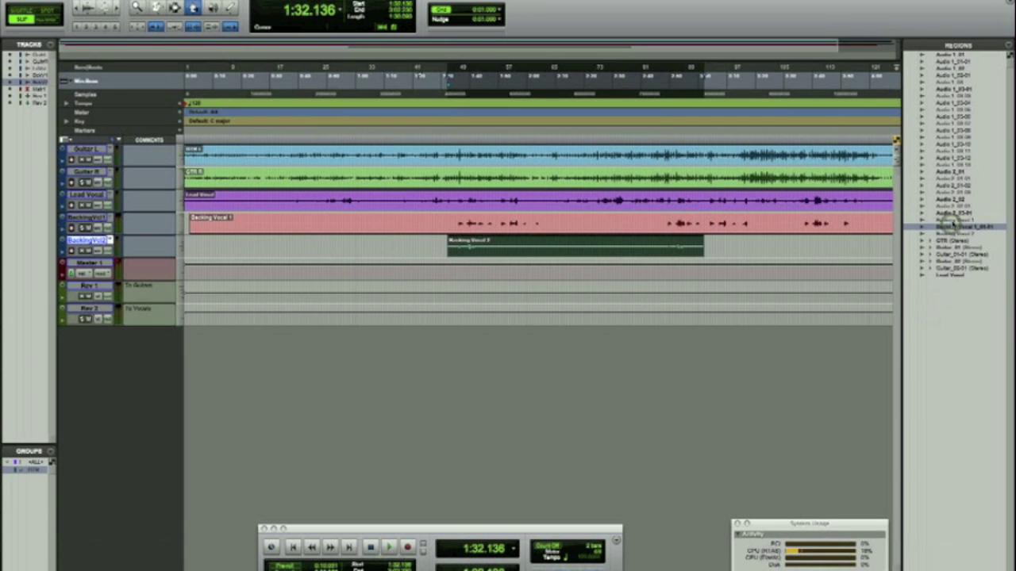
pyautogui.click(952, 225)
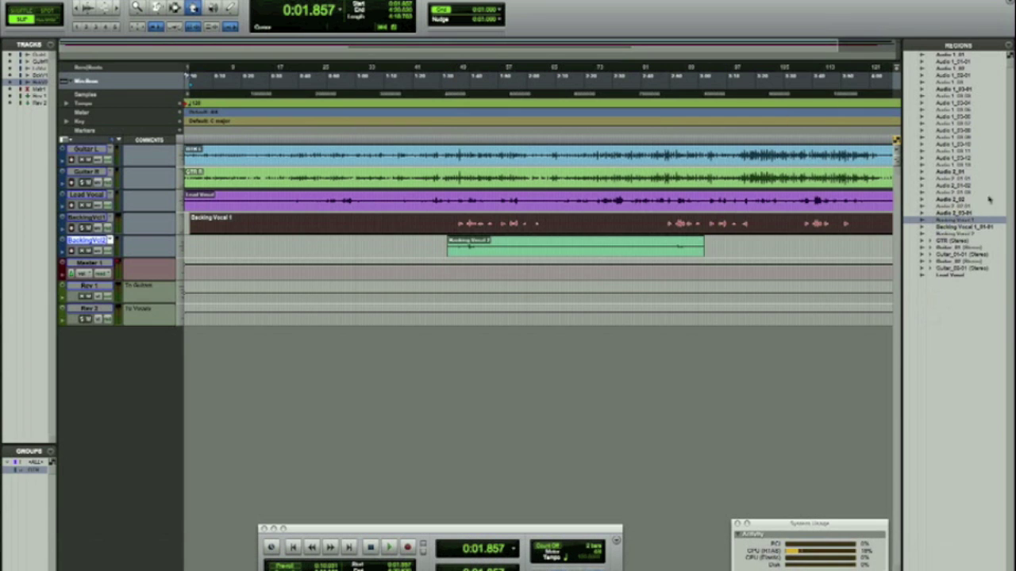
pyautogui.click(953, 213)
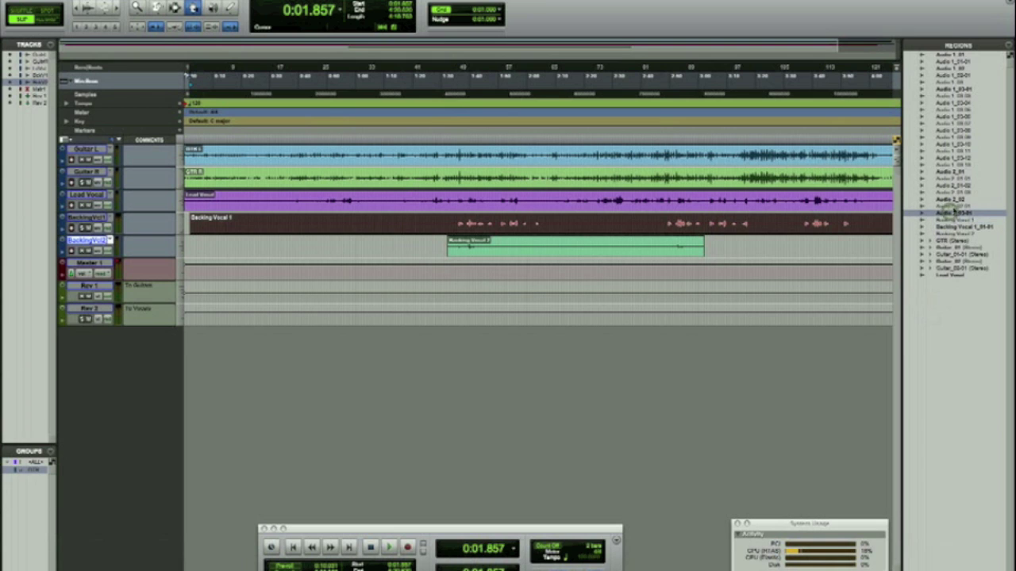
pyautogui.click(953, 206)
pyautogui.click(954, 199)
pyautogui.click(956, 179)
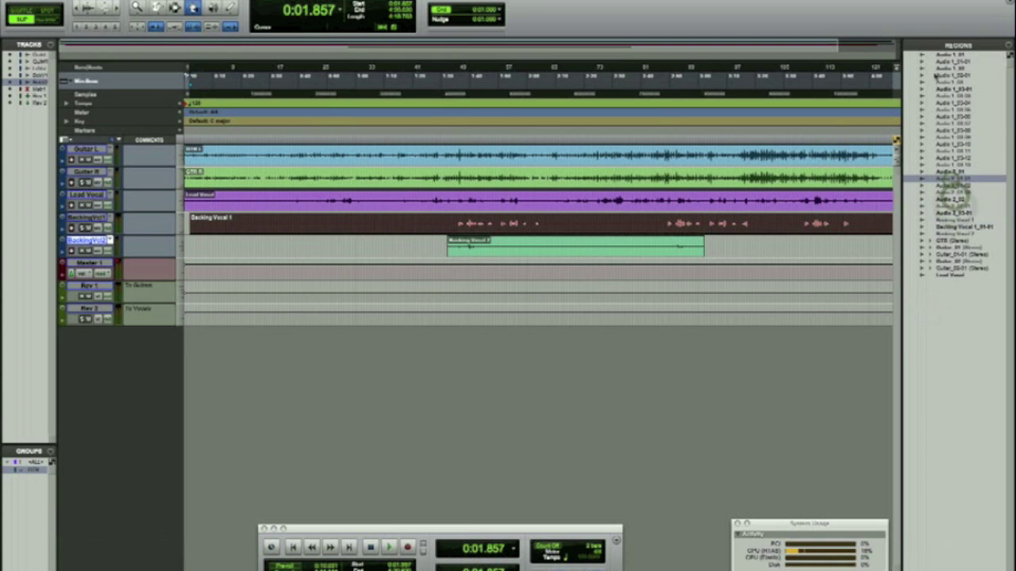
pyautogui.click(952, 124)
pyautogui.click(955, 84)
pyautogui.click(956, 61)
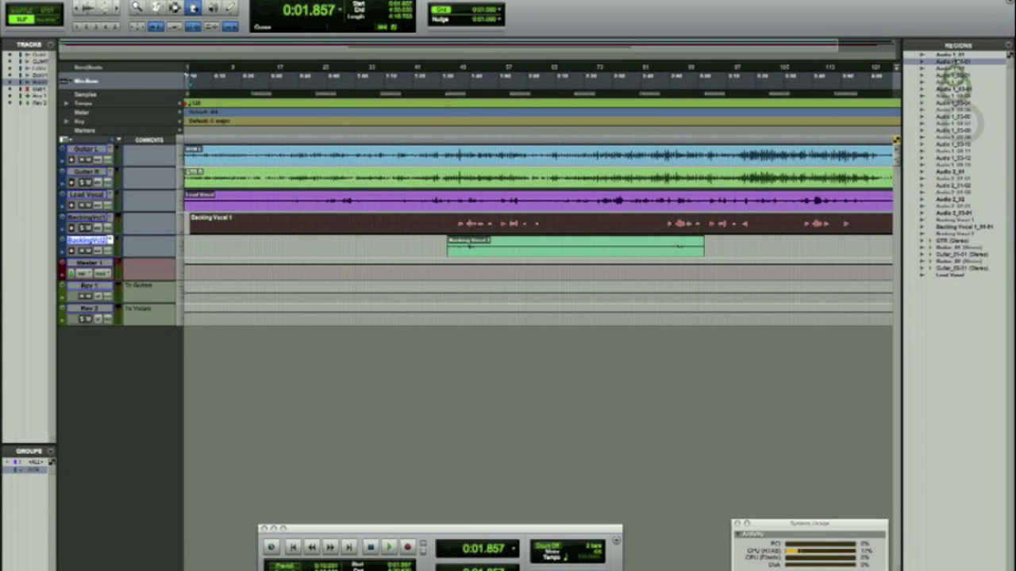
pyautogui.click(954, 125)
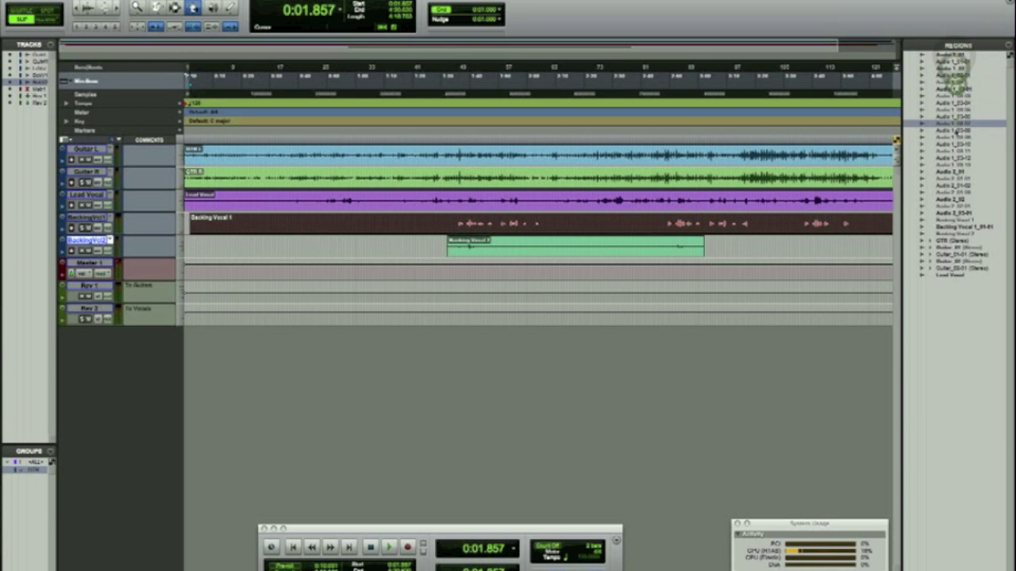
pyautogui.click(955, 172)
pyautogui.click(958, 193)
pyautogui.click(963, 206)
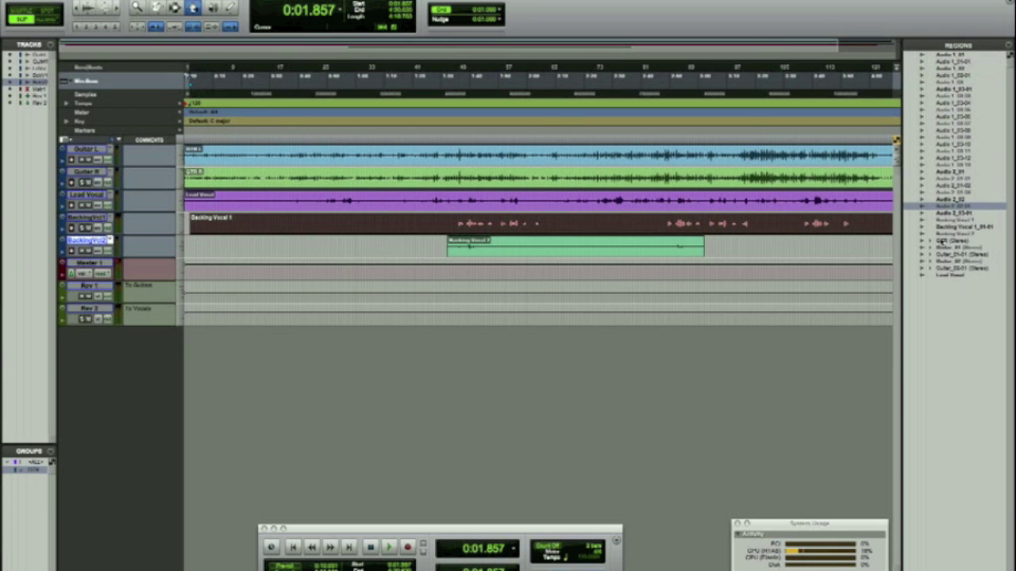
# - Check which tracks use the GTR, Guitar, Lead Vocal and Backing Vocal entries in the regions list, expanding the stereo ones
pyautogui.click(930, 242)
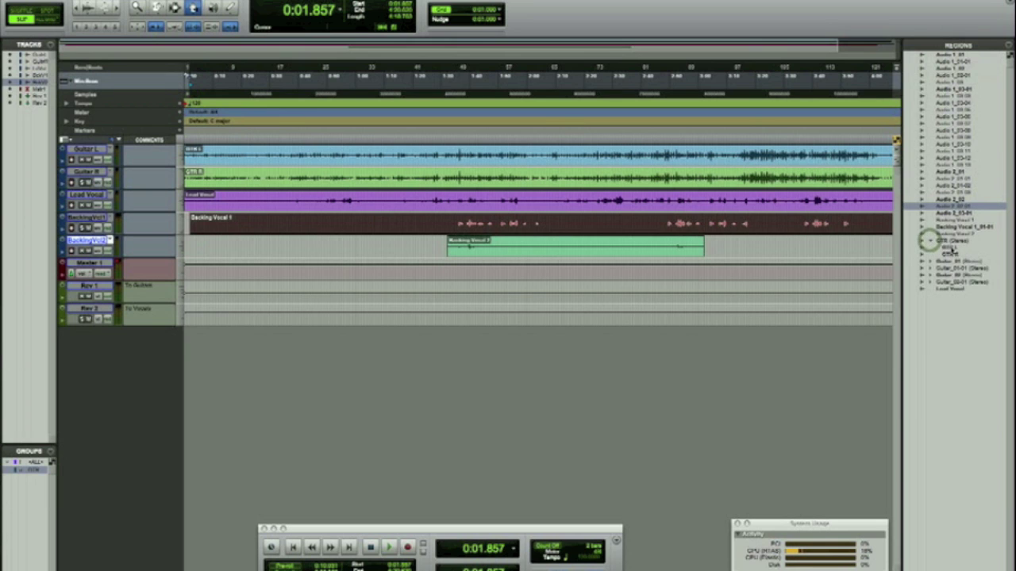
pyautogui.click(953, 249)
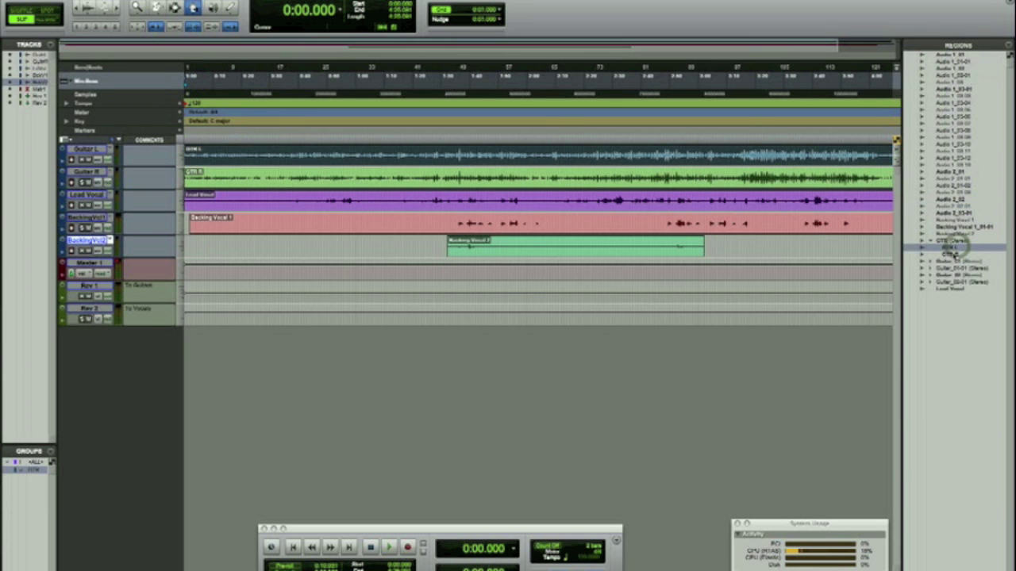
pyautogui.click(950, 255)
pyautogui.click(930, 241)
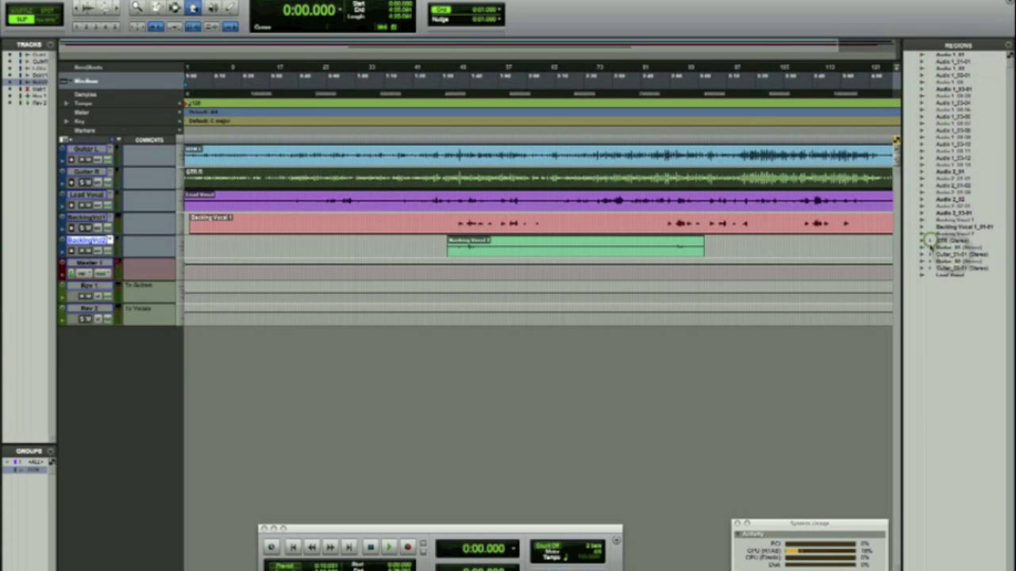
pyautogui.click(930, 241)
pyautogui.click(952, 255)
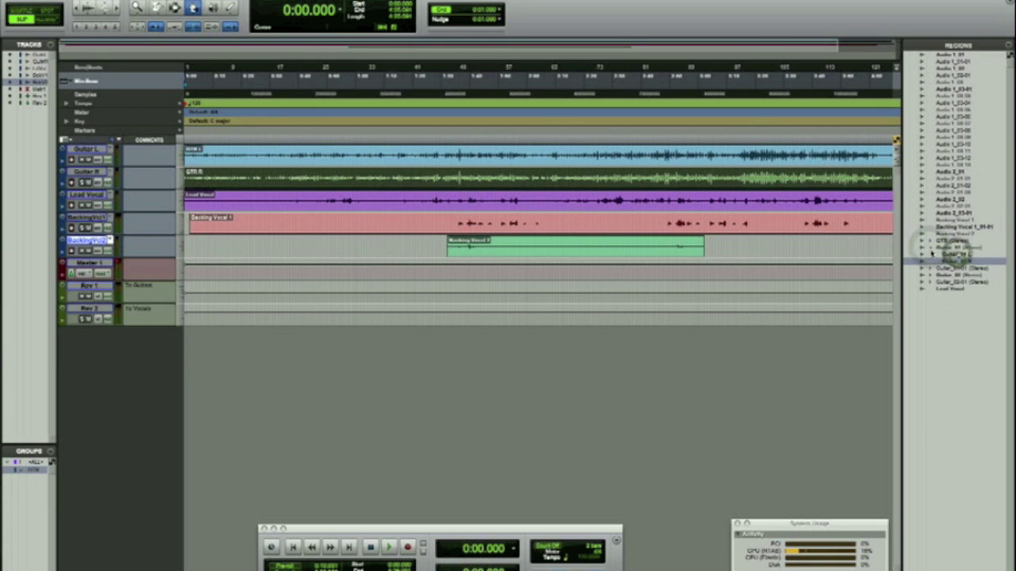
pyautogui.click(930, 247)
pyautogui.click(951, 261)
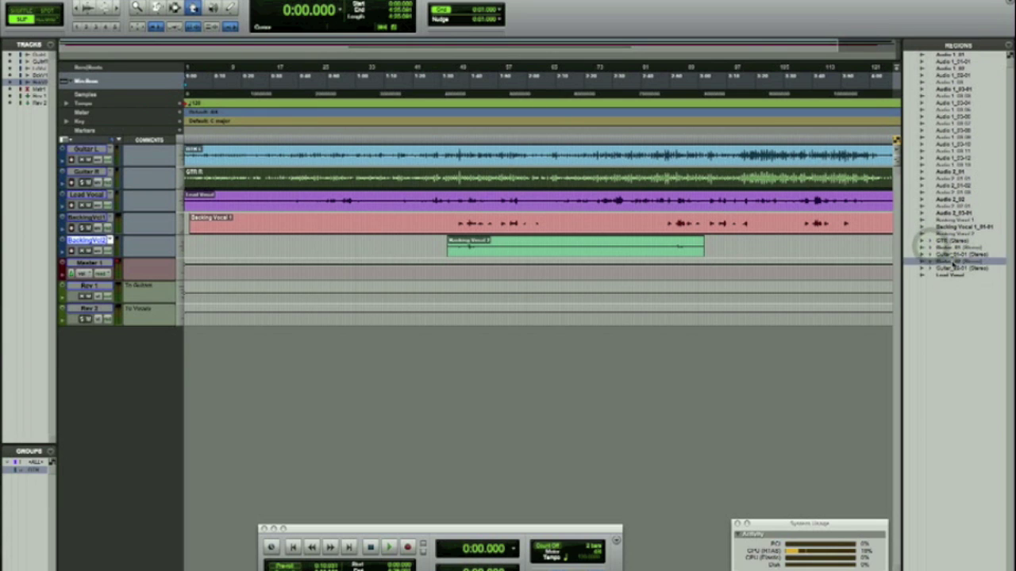
pyautogui.click(948, 274)
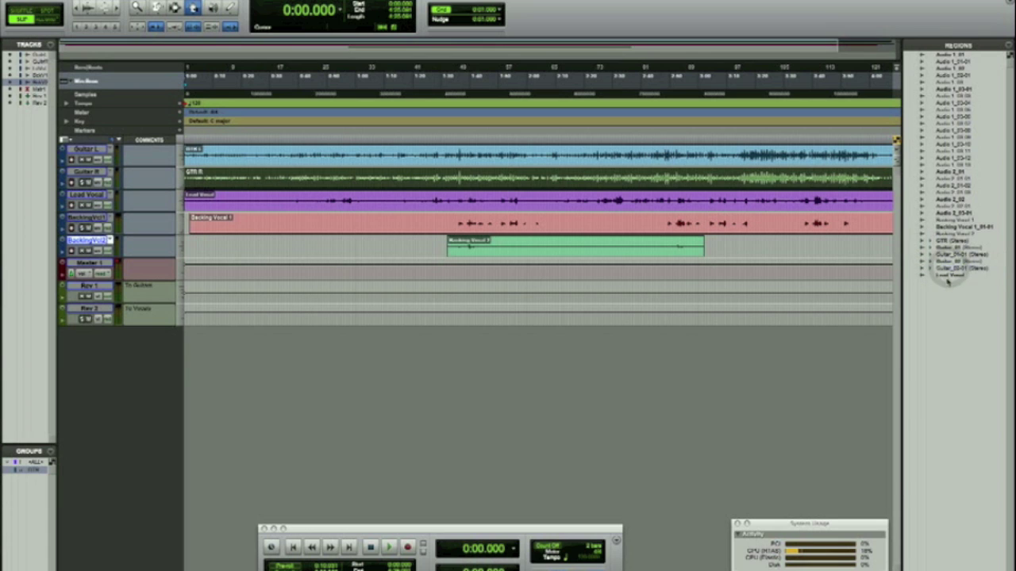
pyautogui.click(950, 275)
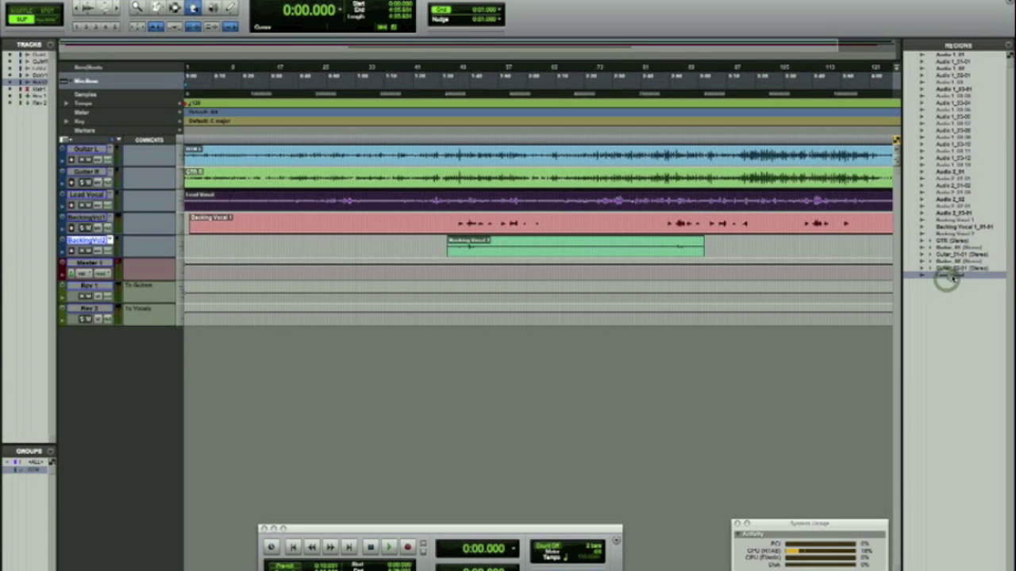
pyautogui.click(958, 234)
pyautogui.click(964, 227)
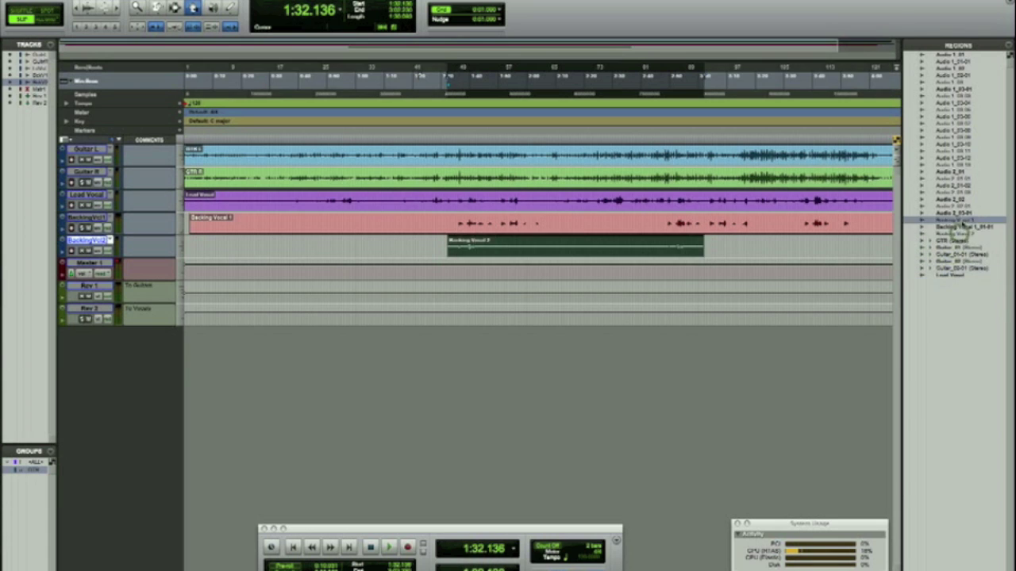
# - Clear all Audio 1 and Audio 2 regions from the regions list and permanently delete their source files from disk
pyautogui.click(958, 54)
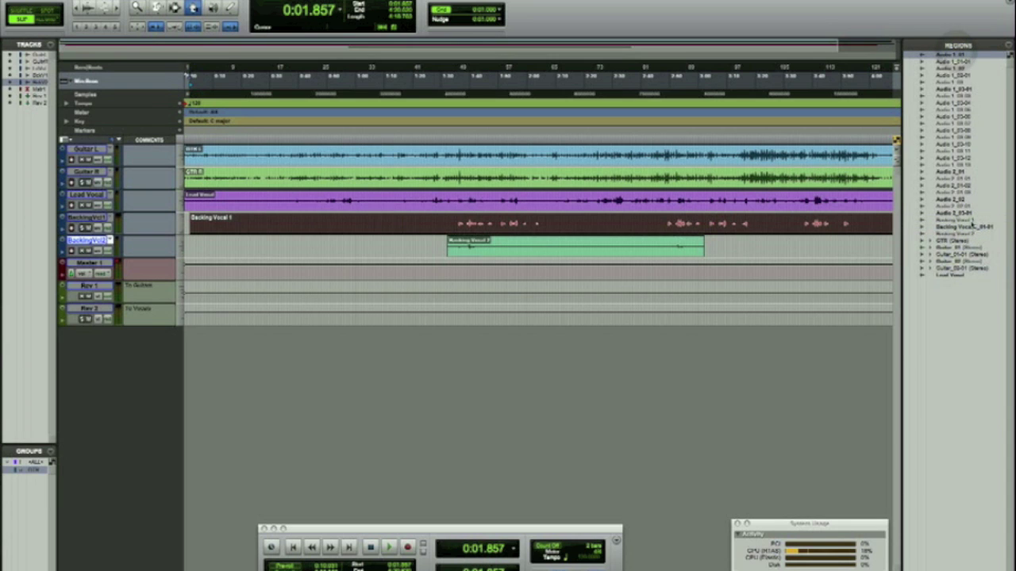
pyautogui.keyDown('shift'); pyautogui.click(951, 214); pyautogui.keyUp('shift')
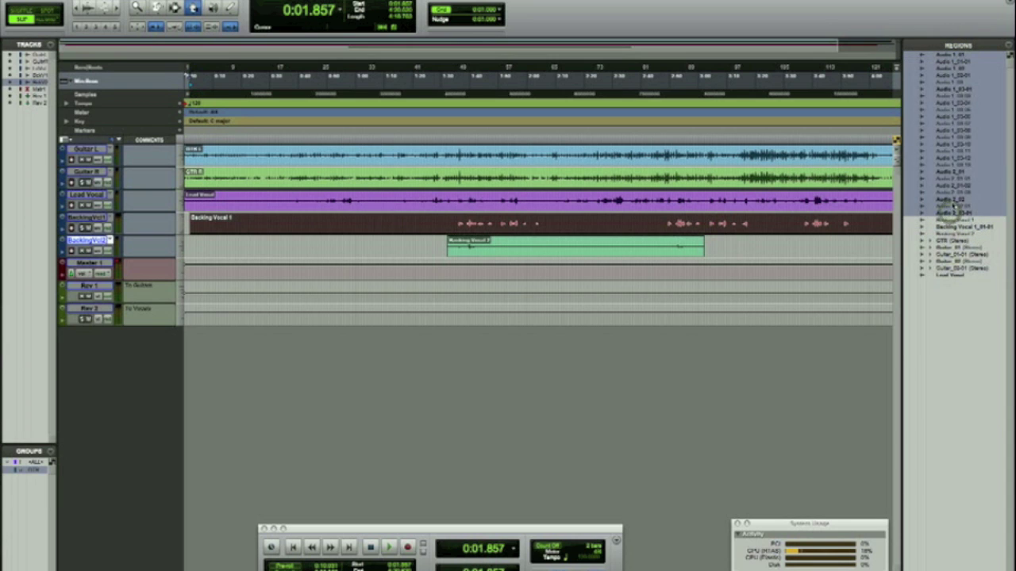
pyautogui.moveTo(953, 205); pyautogui.dragTo(695, 222)
pyautogui.rightClick(961, 200)
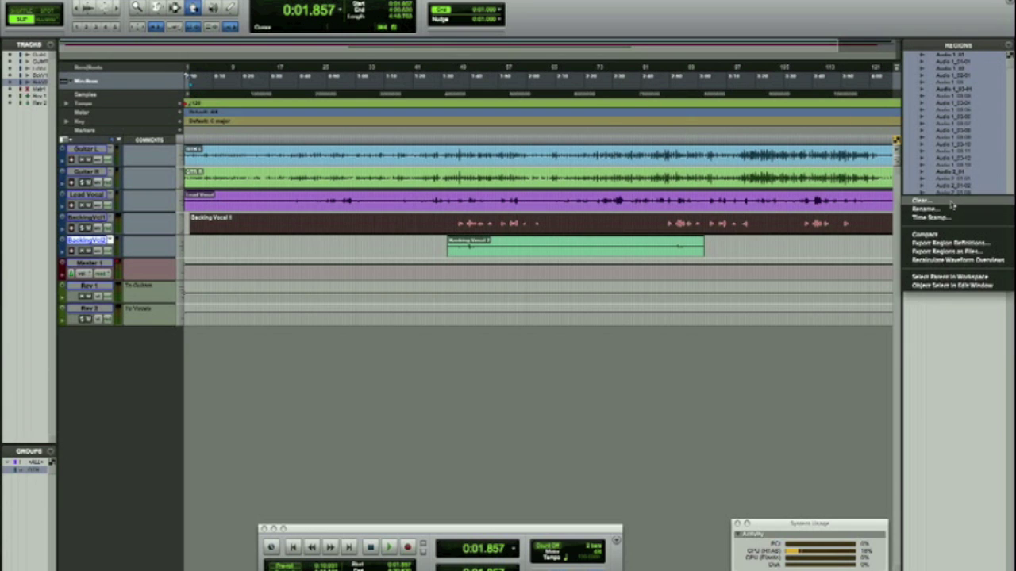
pyautogui.click(952, 202)
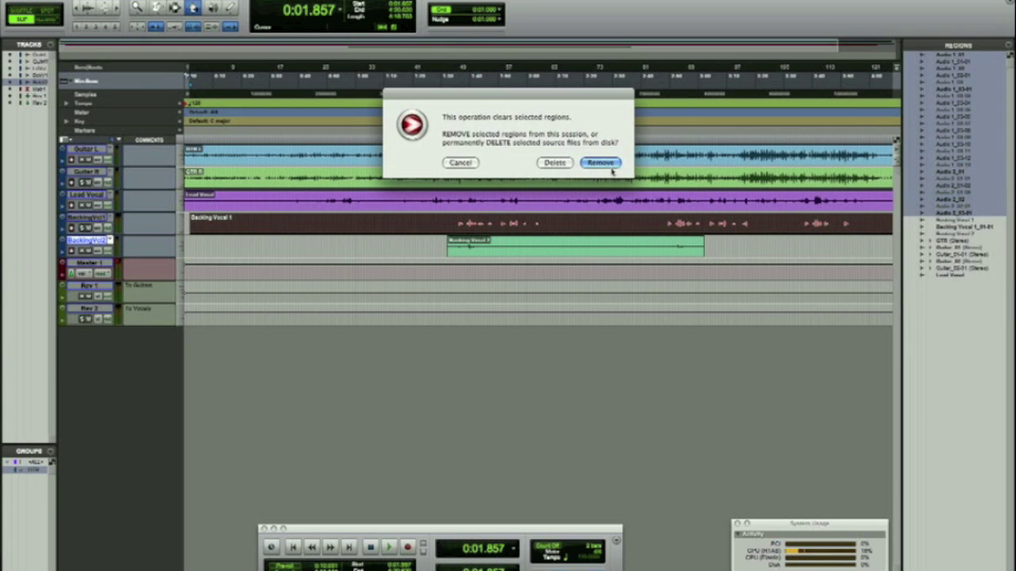
pyautogui.click(554, 163)
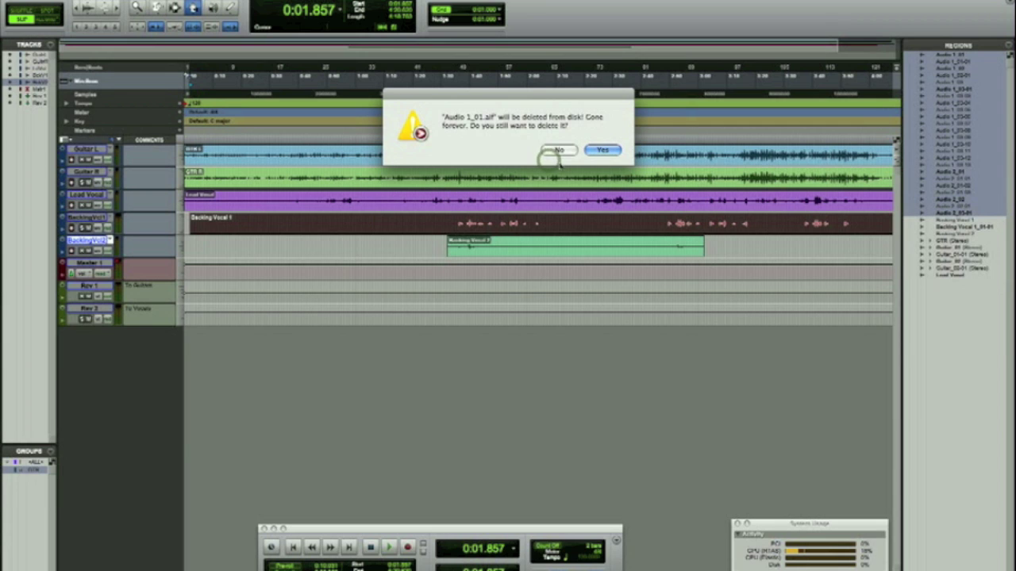
pyautogui.click(604, 152)
pyautogui.click(603, 152)
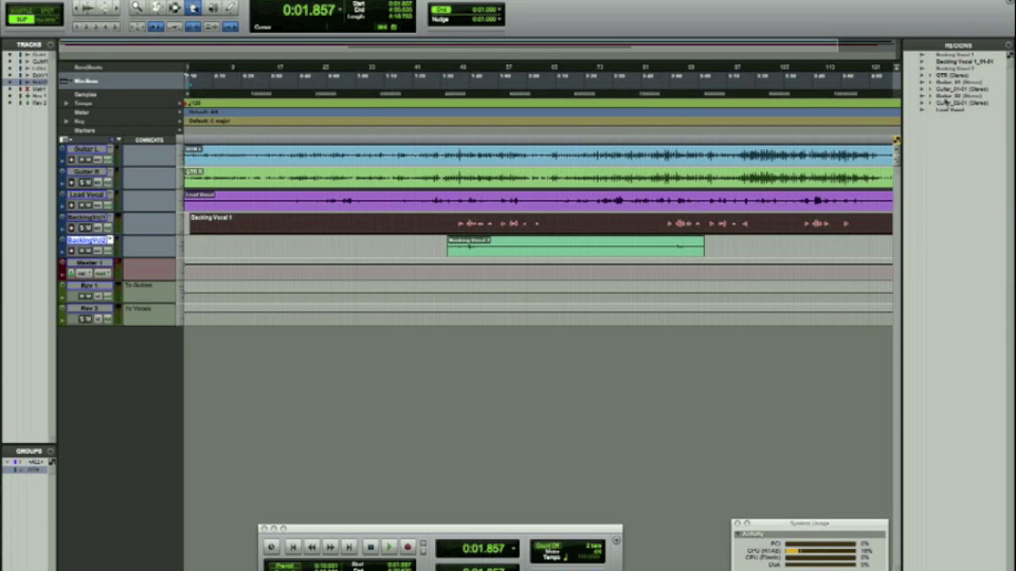
# - Clear the four stereo Guitar regions, Guitar_01 through Guitar_02-01, and permanently delete their source files from disk
pyautogui.click(947, 103)
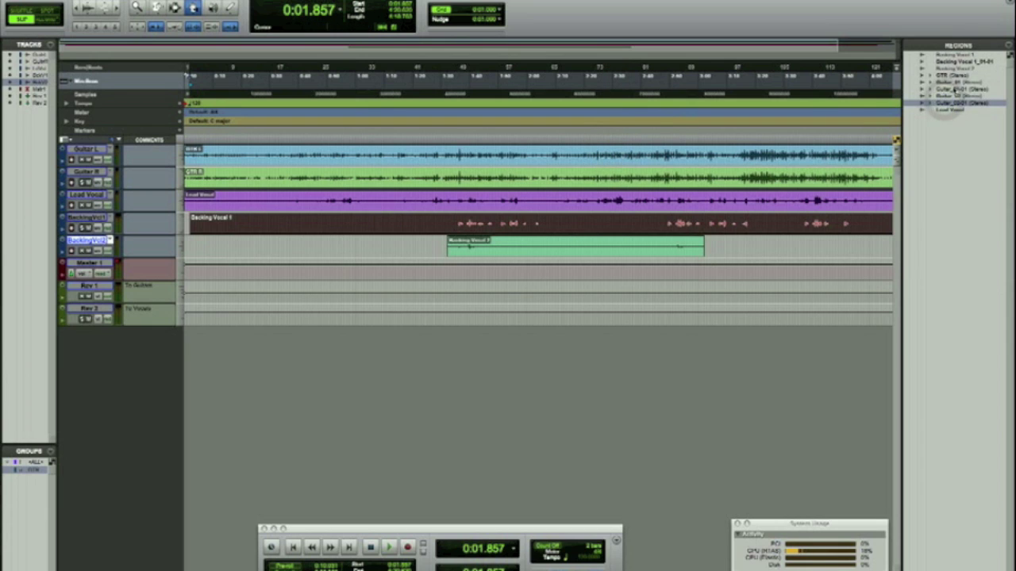
pyautogui.keyDown('shift'); pyautogui.click(963, 82); pyautogui.keyUp('shift')
pyautogui.rightClick(963, 80)
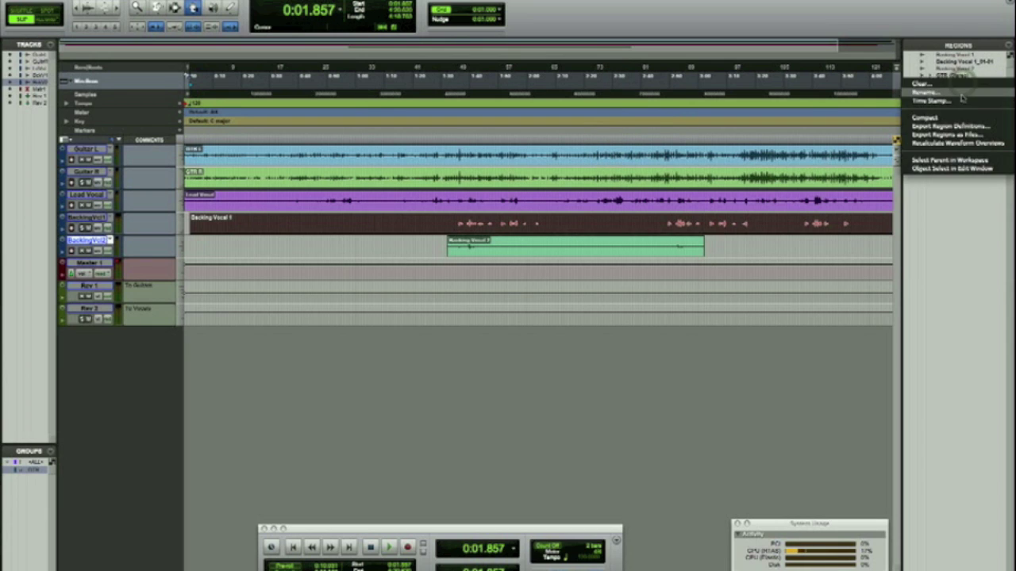
pyautogui.click(956, 87)
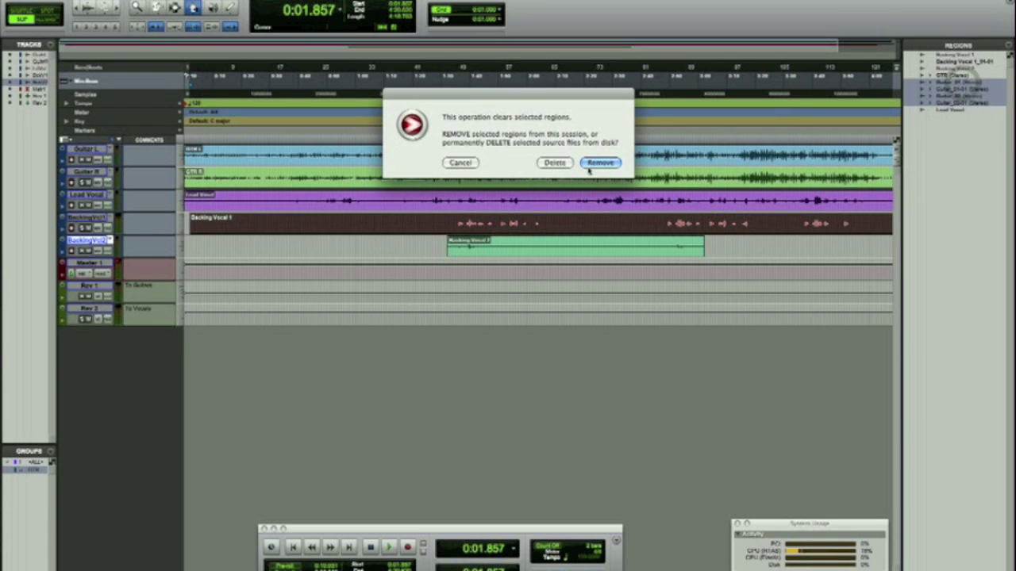
pyautogui.click(554, 162)
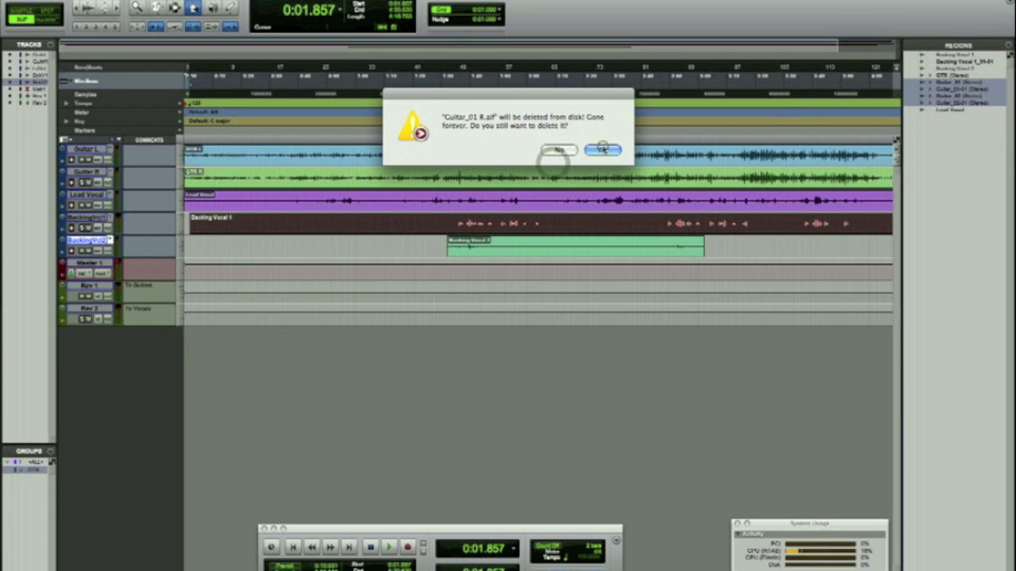
pyautogui.click(603, 149)
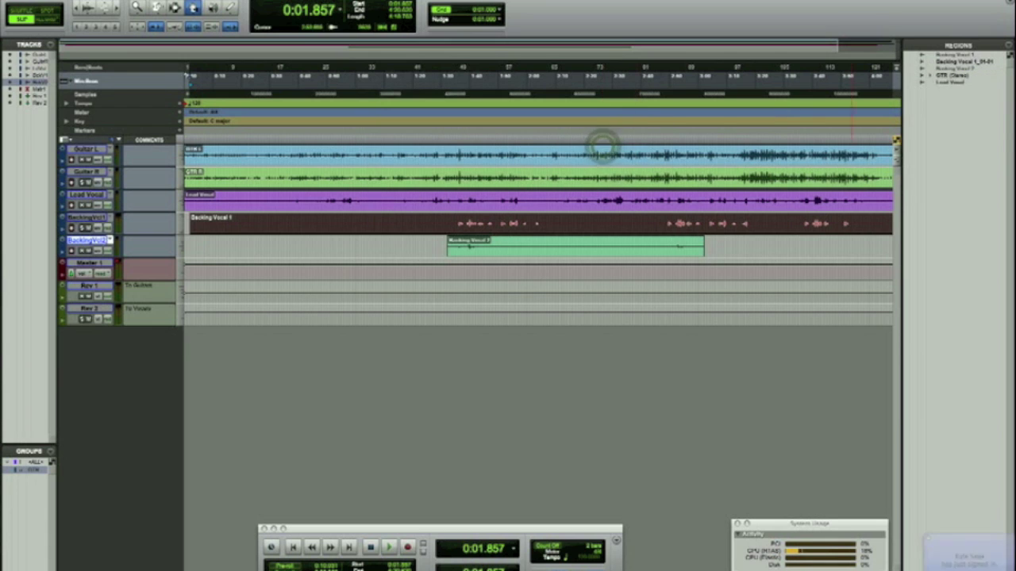
# - Check the remaining Backing Vocal, Lead Vocal, GTR L and GTR R regions against the tracks
pyautogui.click(947, 71)
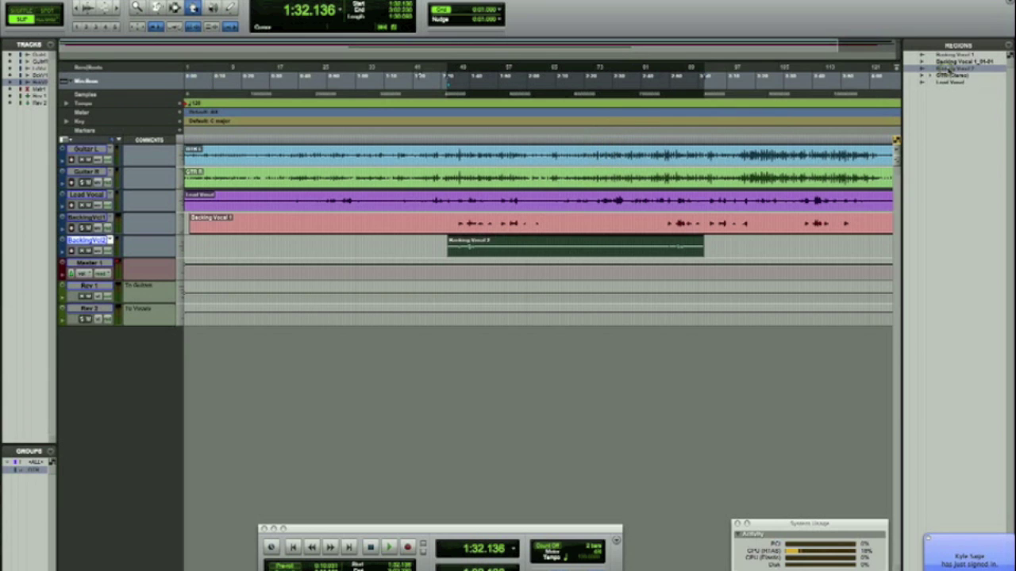
pyautogui.click(953, 61)
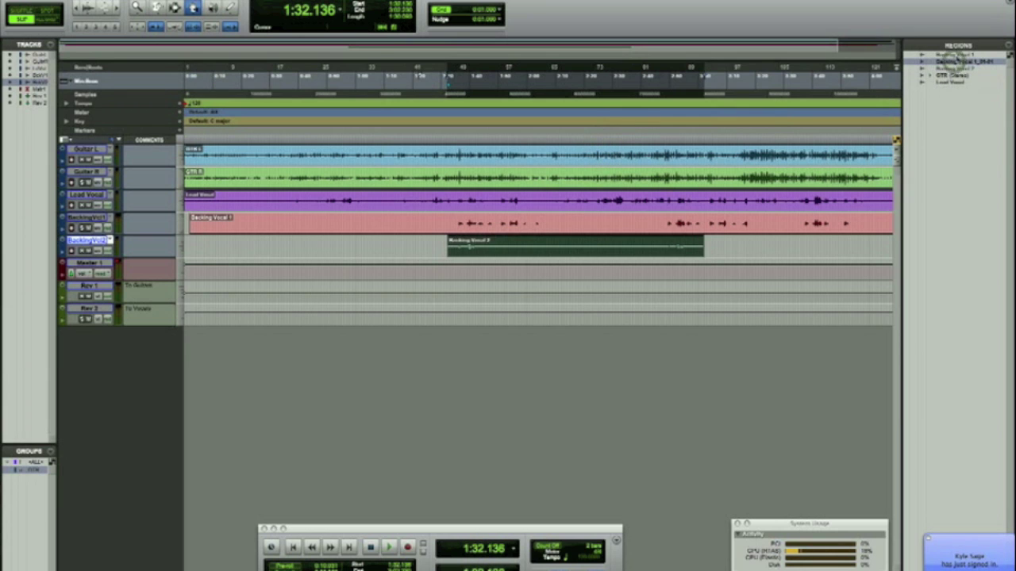
pyautogui.click(952, 82)
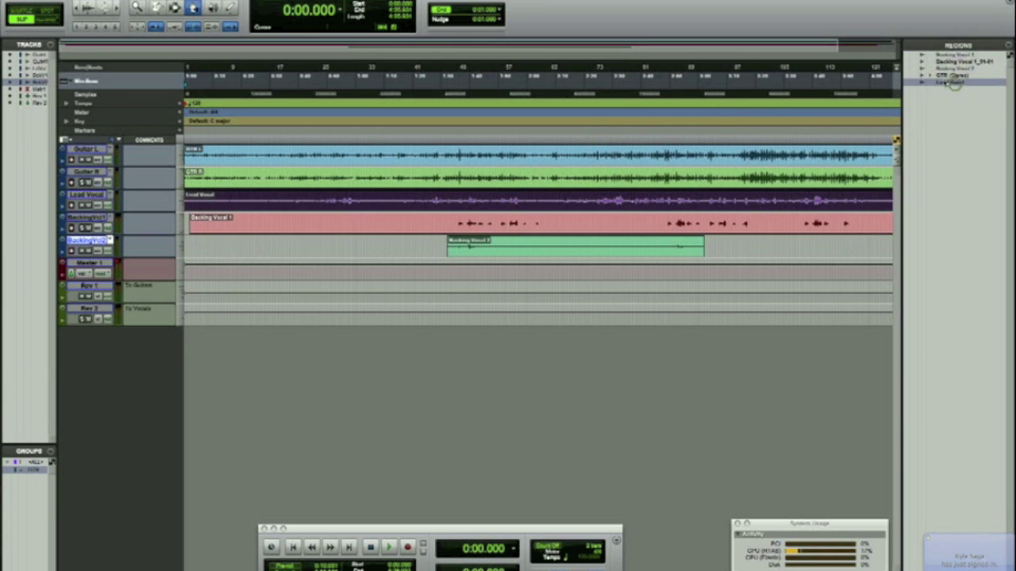
pyautogui.click(929, 76)
pyautogui.click(942, 82)
pyautogui.click(942, 89)
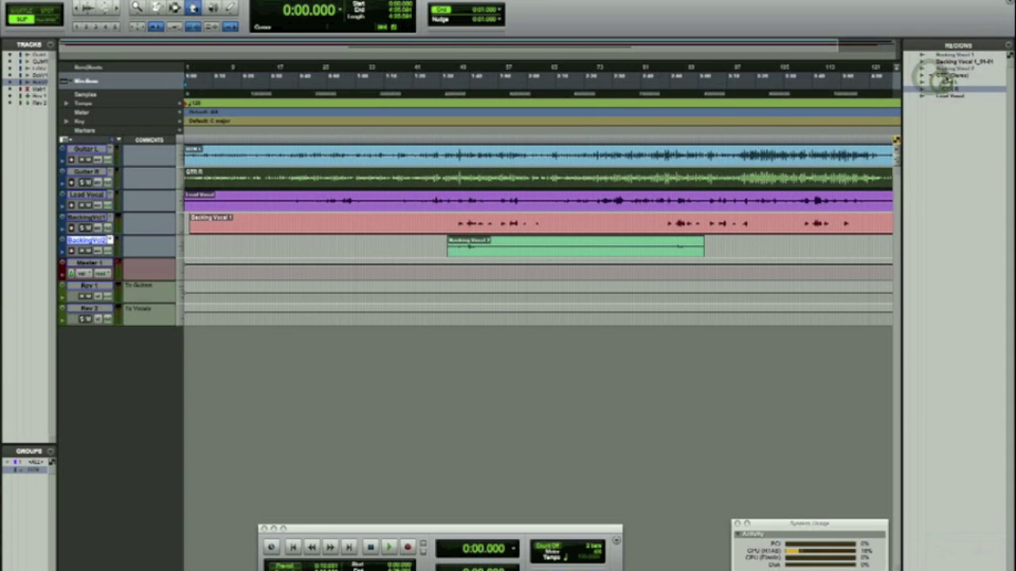
pyautogui.click(944, 69)
# - Clear the Backing Vocal 1_01-01 region with the delete option, accept its removal from the session, and deselect the region on the second backing vocal track
pyautogui.click(957, 62)
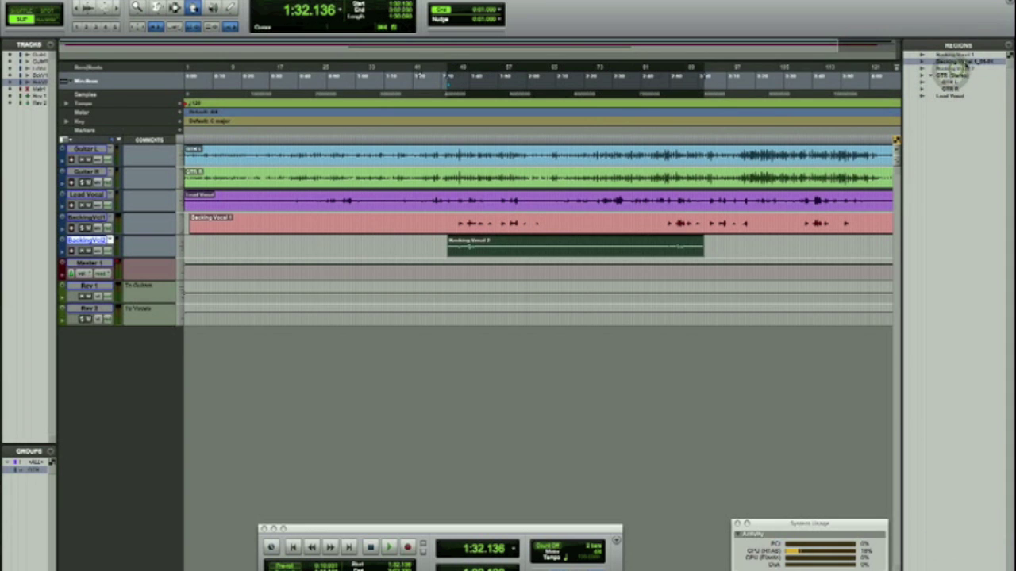
pyautogui.rightClick(965, 64)
pyautogui.click(965, 63)
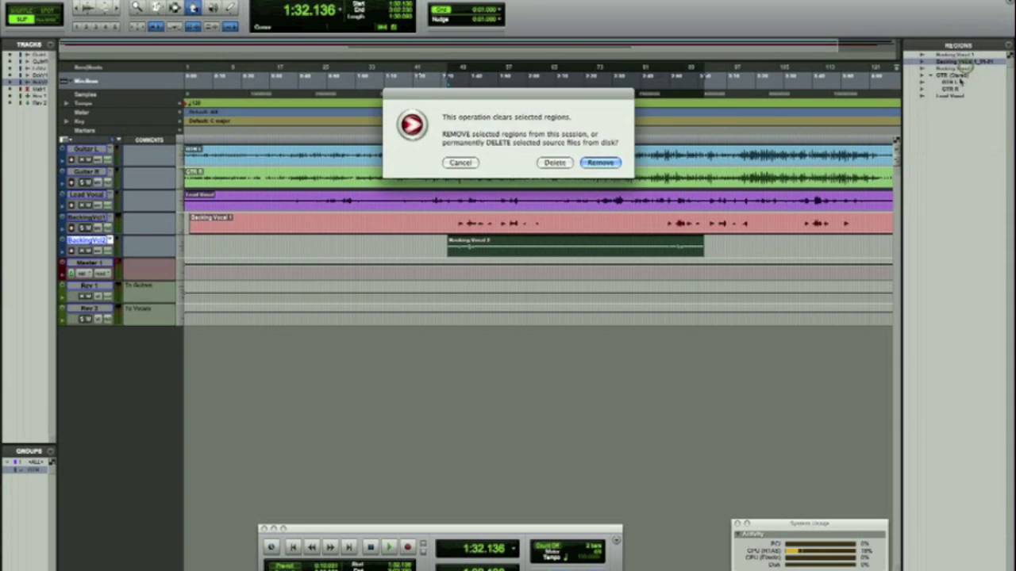
pyautogui.click(554, 163)
pyautogui.click(594, 154)
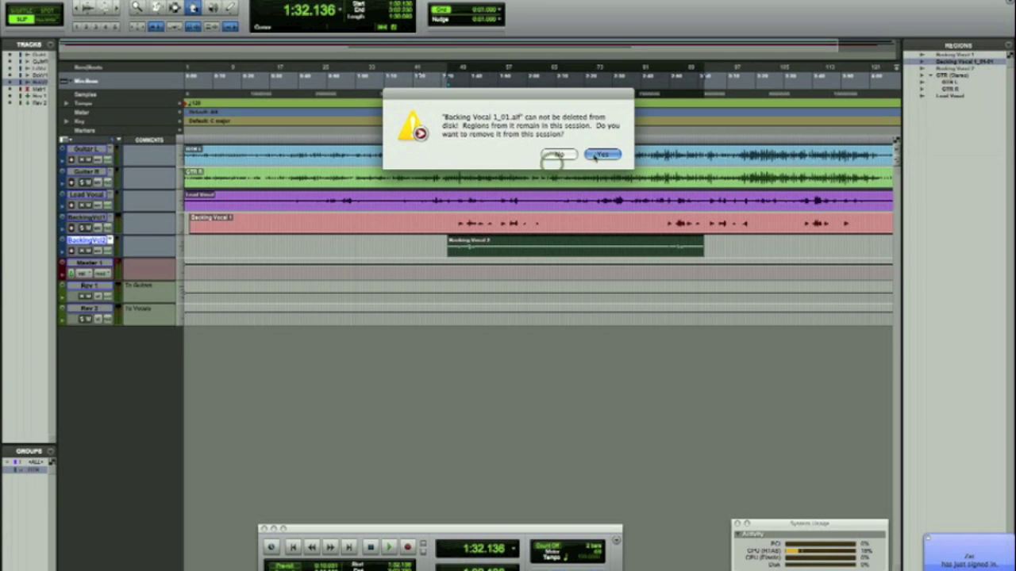
pyautogui.click(968, 157)
pyautogui.click(724, 246)
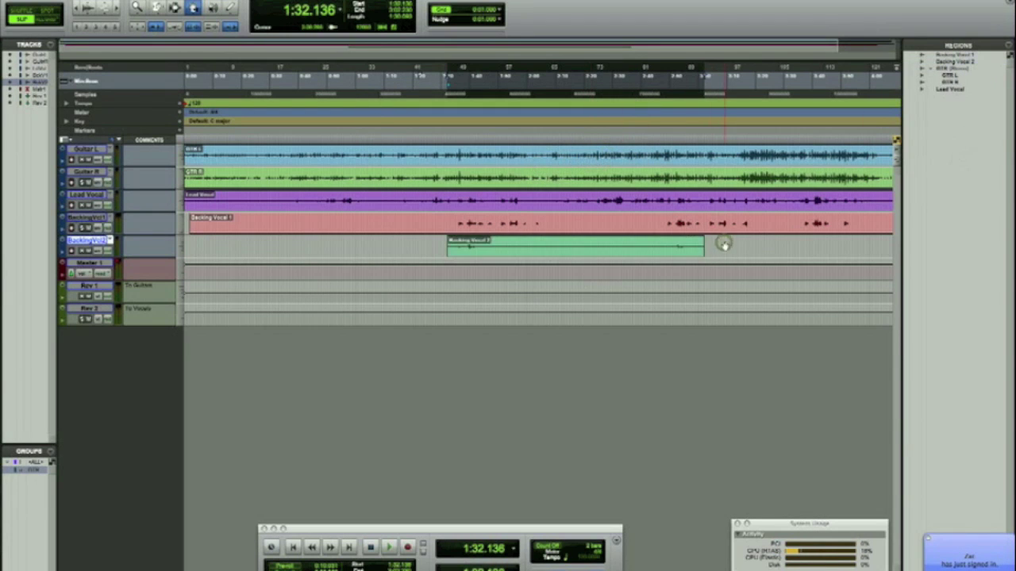
# - Consolidate the regions on all five guitar and vocal tracks from the session start to just past the longest region's end
pyautogui.press('r')
pyautogui.press('r')
pyautogui.click(721, 240)
pyautogui.press('t')
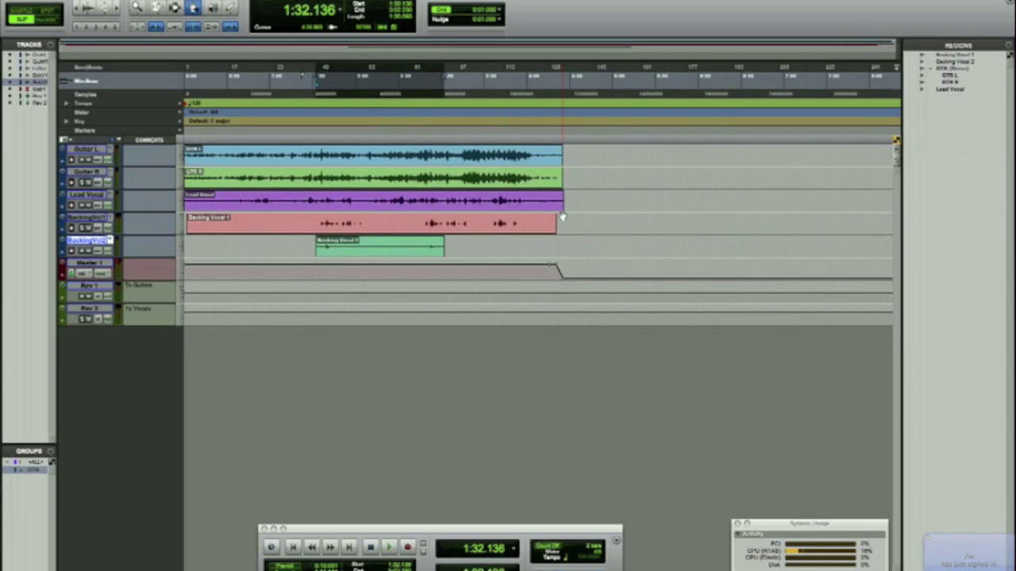
pyautogui.press('F5')
pyautogui.press('F6')
pyautogui.press('F6')
pyautogui.press('F7')
pyautogui.press('F6')
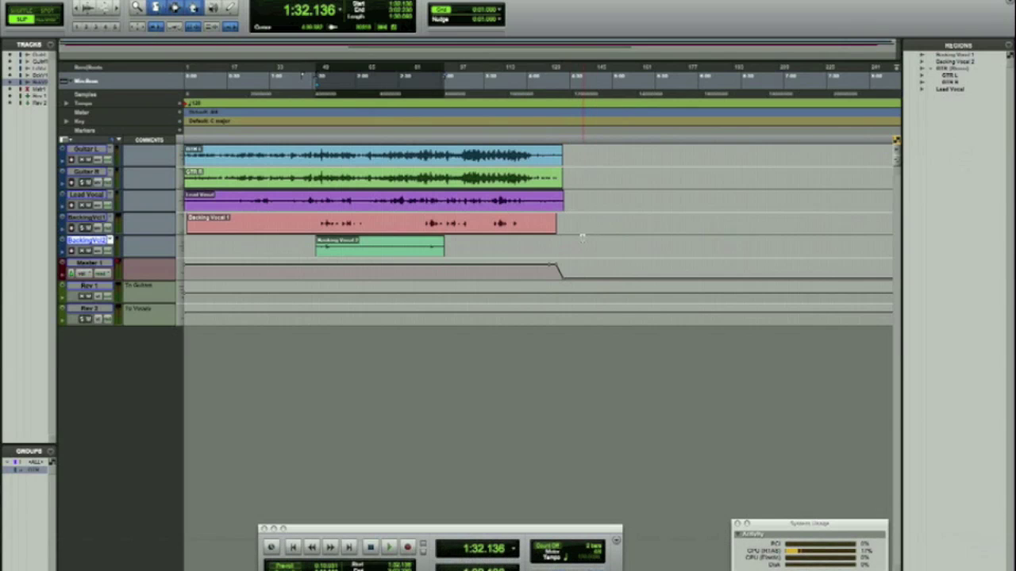
pyautogui.moveTo(582, 238); pyautogui.dragTo(103, 154)
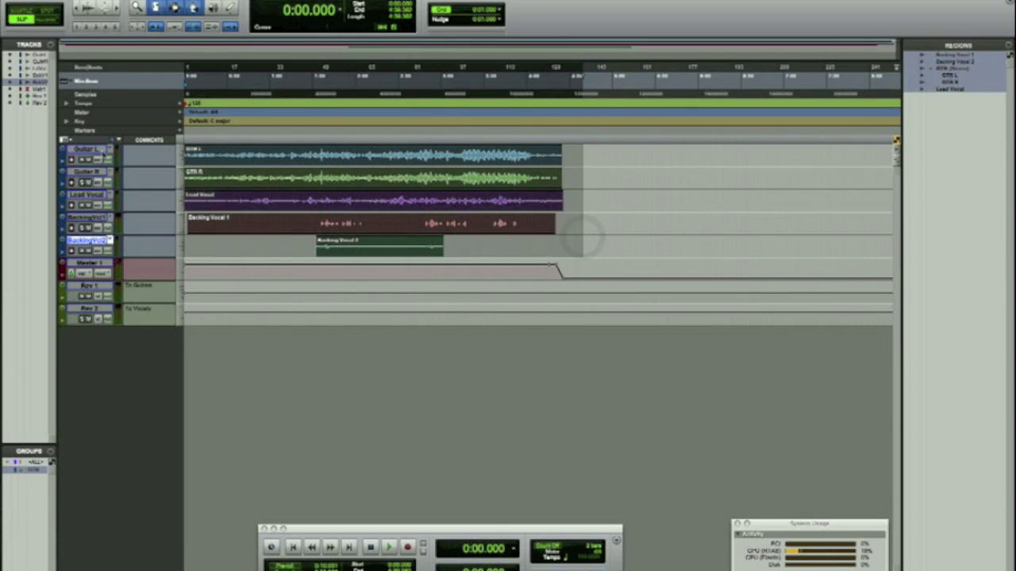
pyautogui.hotkey('alt', 'shift', '3')
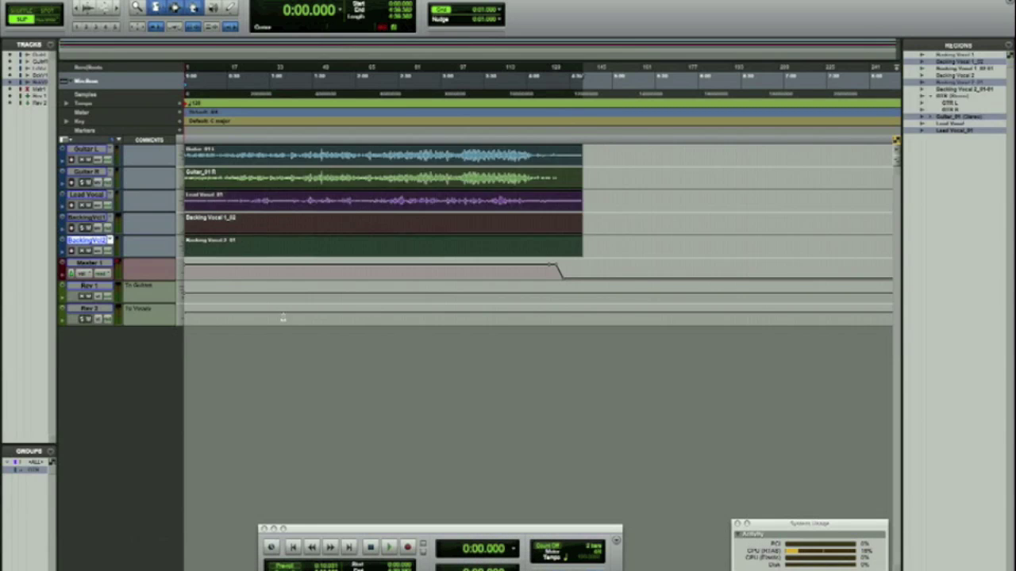
pyautogui.click(463, 298)
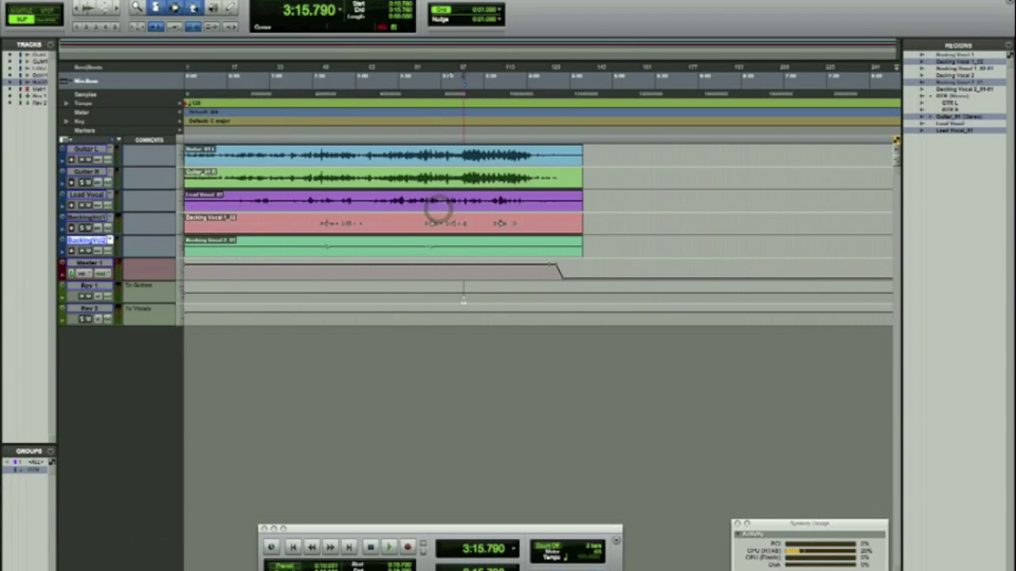
pyautogui.click(596, 222)
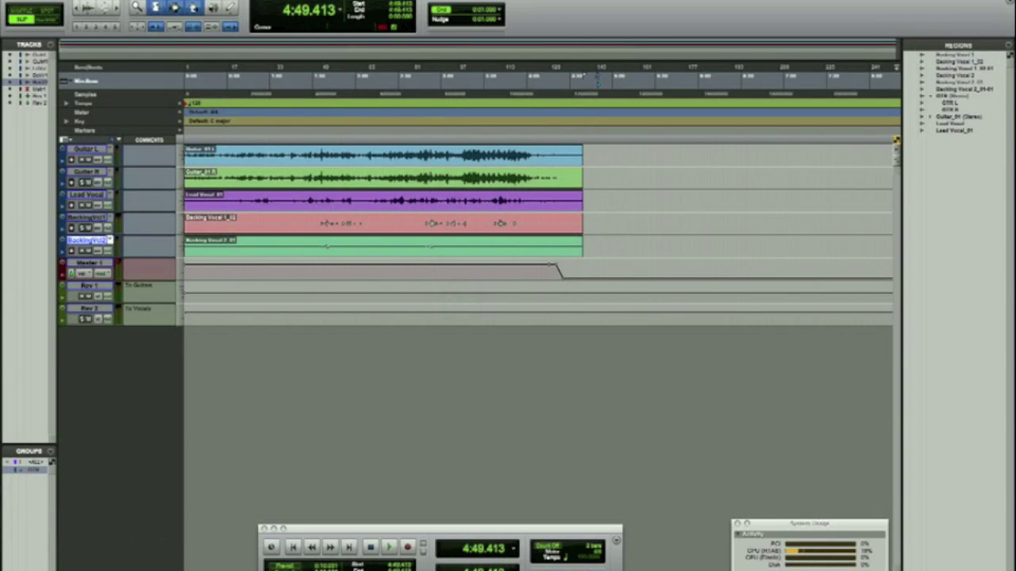
pyautogui.click(971, 189)
pyautogui.click(62, 173)
pyautogui.moveTo(67, 173)
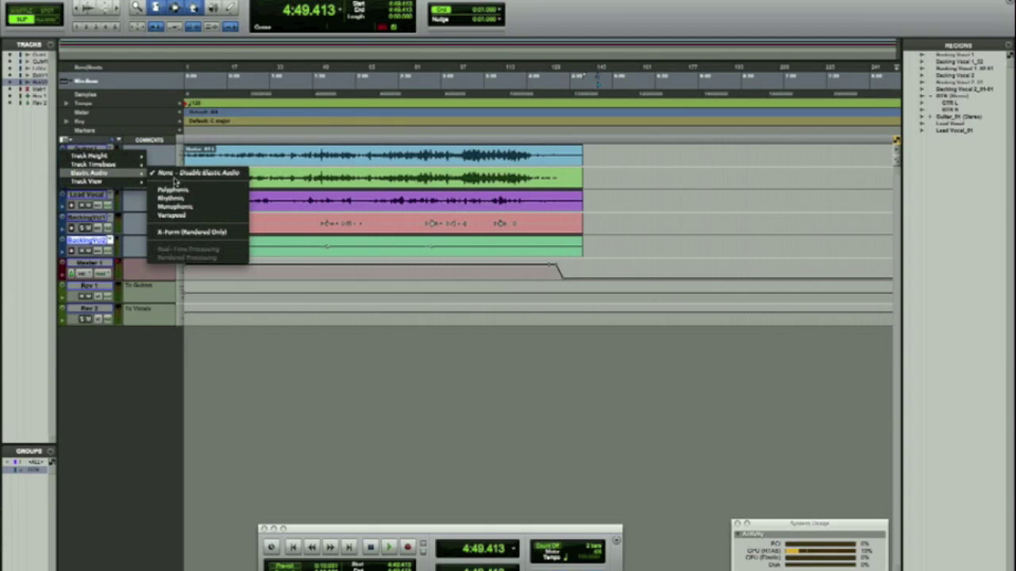
pyautogui.moveTo(148, 163)
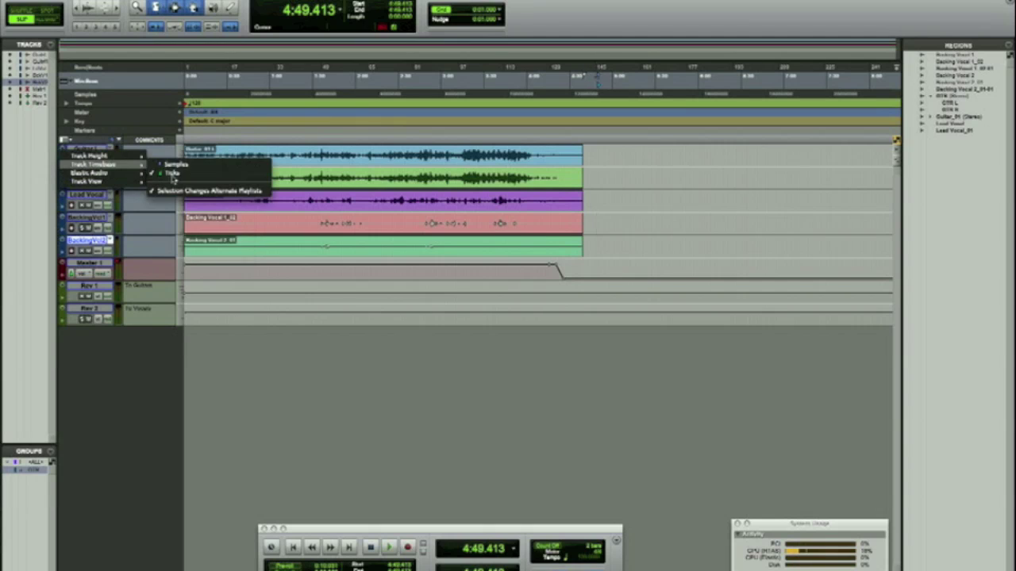
pyautogui.click(9, 190)
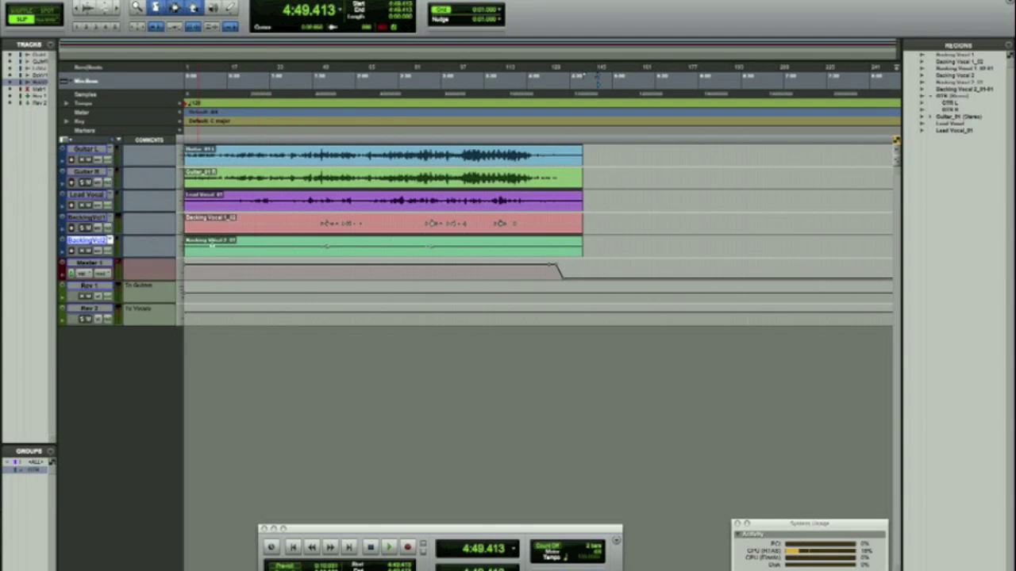
# - Show the mixer and make the iZotope Ozone 4 insert on the Master 1 track active
pyautogui.moveTo(675, 565)
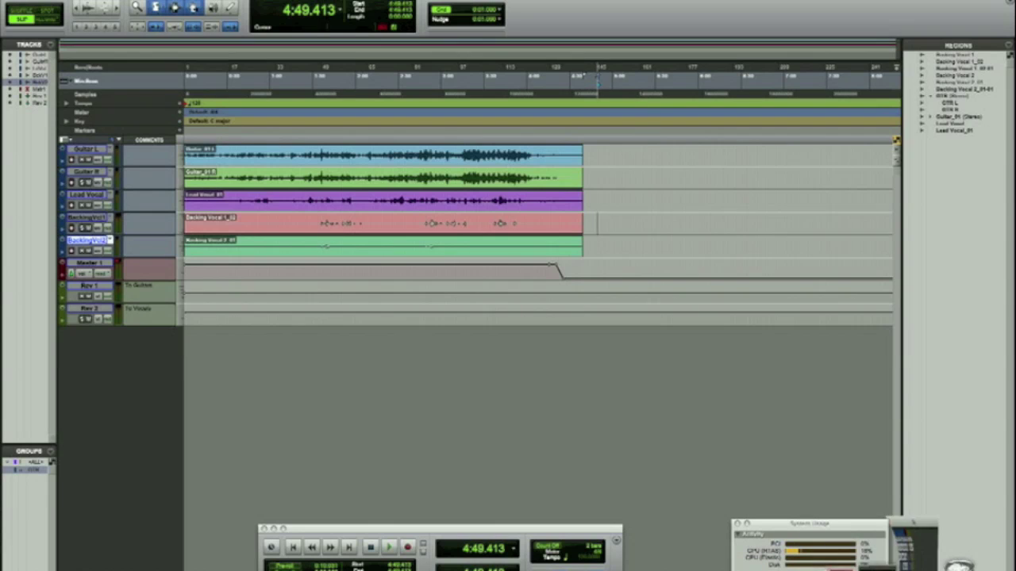
pyautogui.press('super+equal')
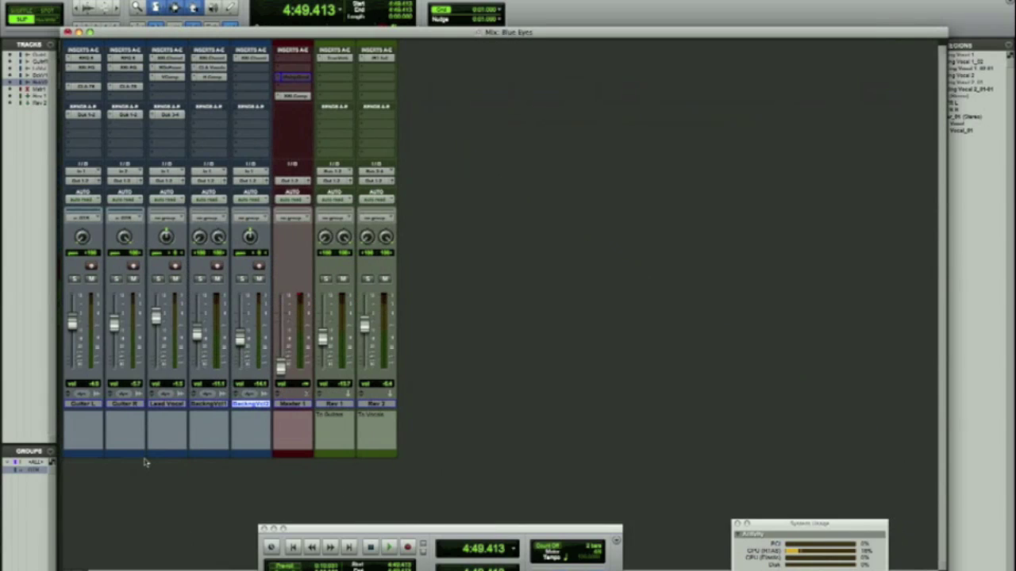
pyautogui.rightClick(293, 85)
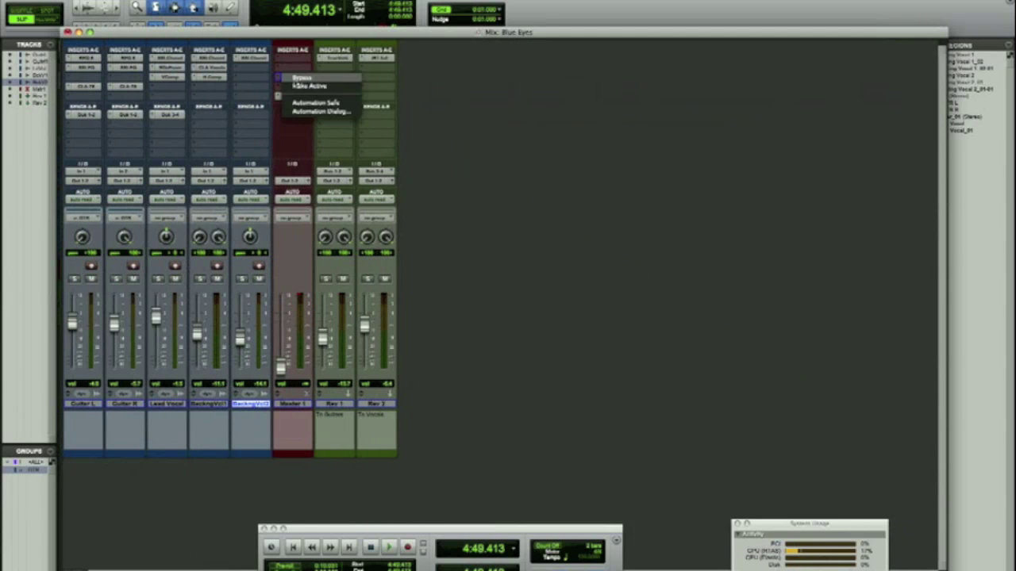
pyautogui.click(316, 87)
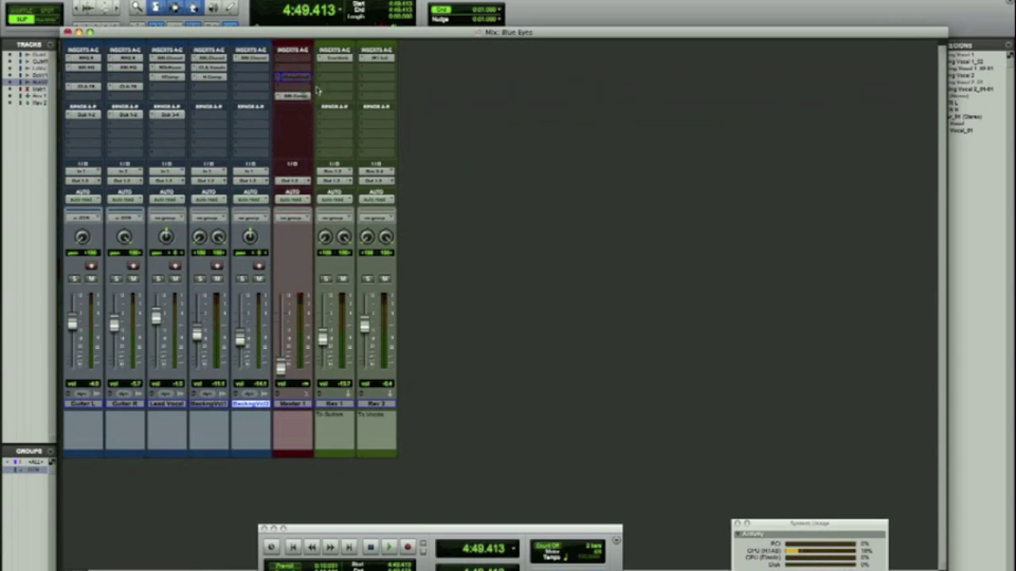
# - Open Ozone on Master 1 without choosing a preset, examine its equalizer, and put away the mixer and plug-in windows
pyautogui.click(296, 77)
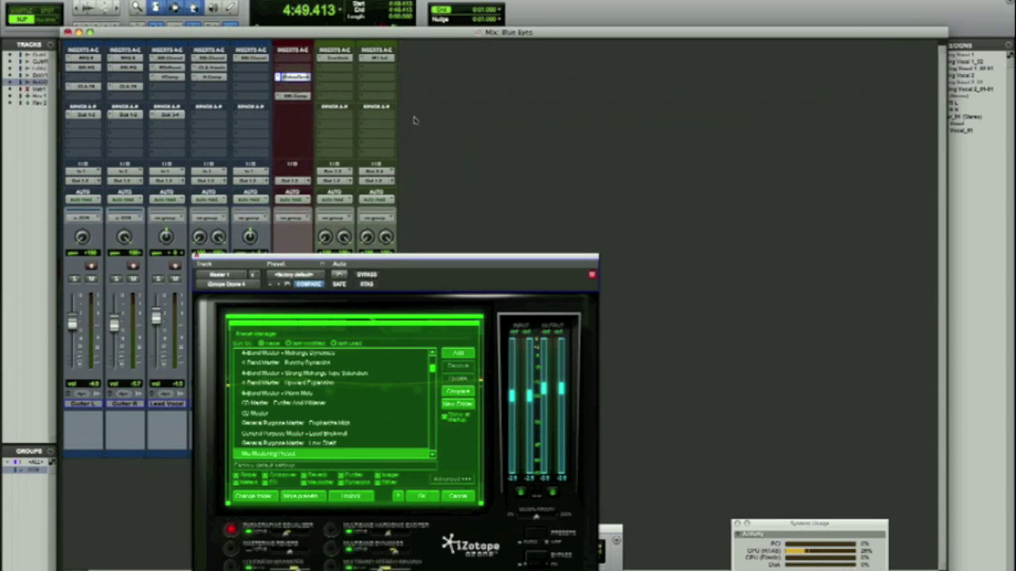
pyautogui.click(458, 496)
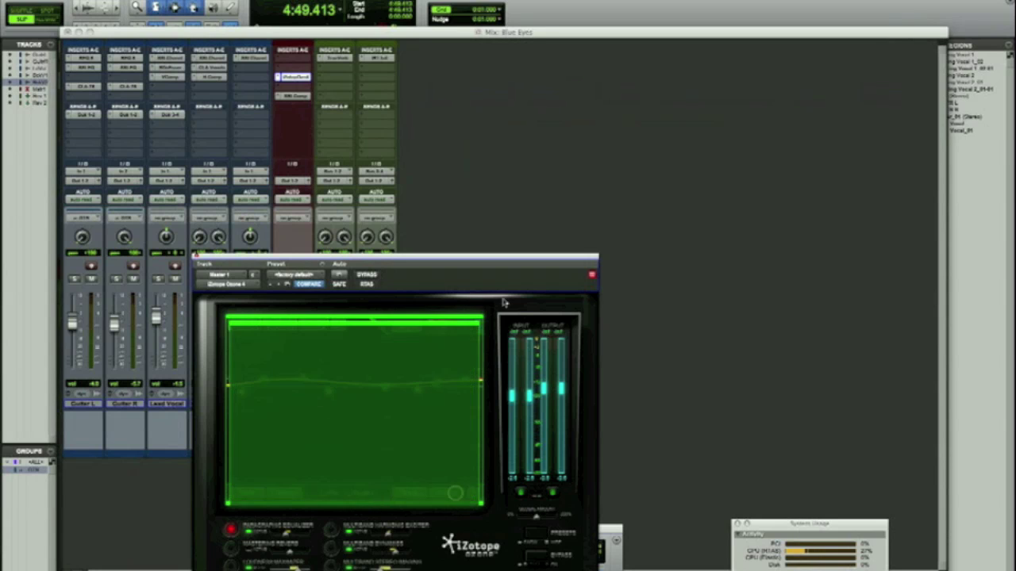
pyautogui.moveTo(532, 260); pyautogui.dragTo(727, 168)
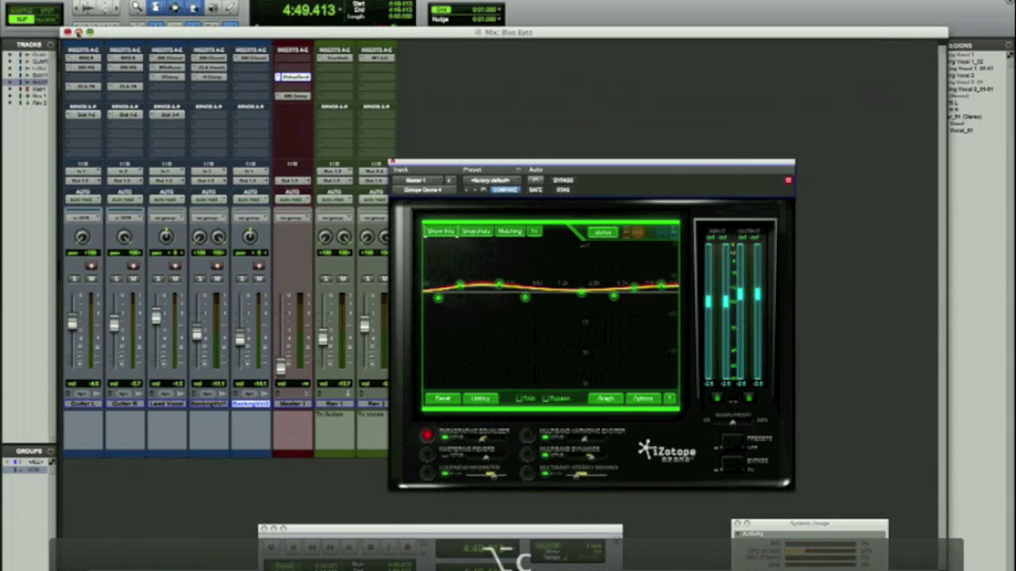
pyautogui.click(77, 32)
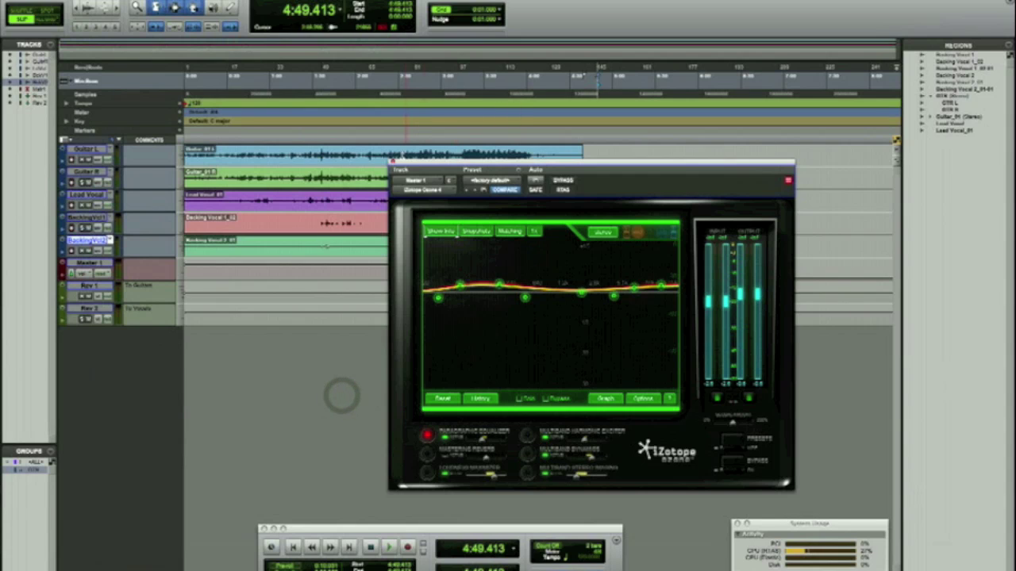
pyautogui.click(392, 163)
pyautogui.click(392, 163)
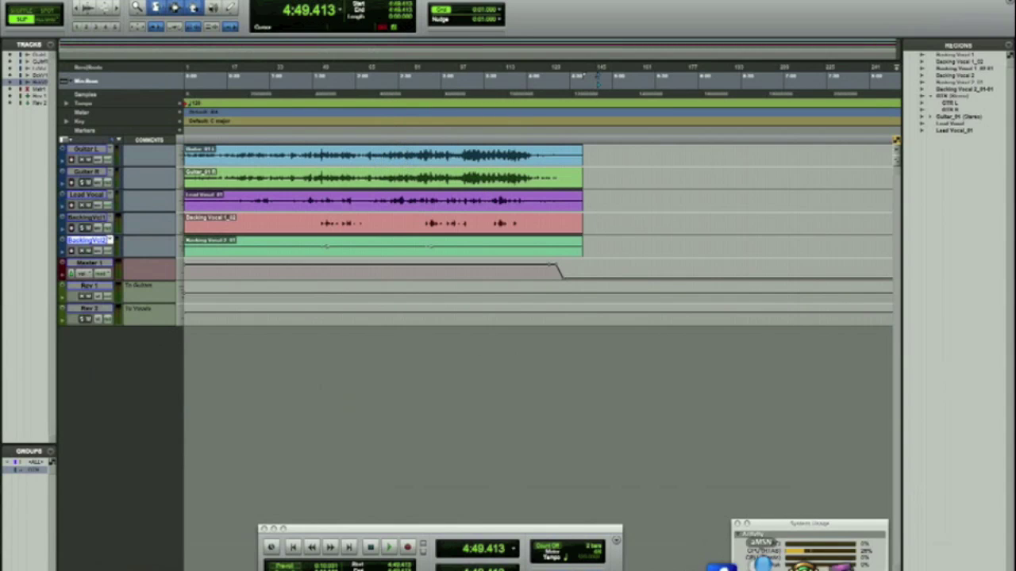
pyautogui.rightClick(817, 562)
pyautogui.click(823, 538)
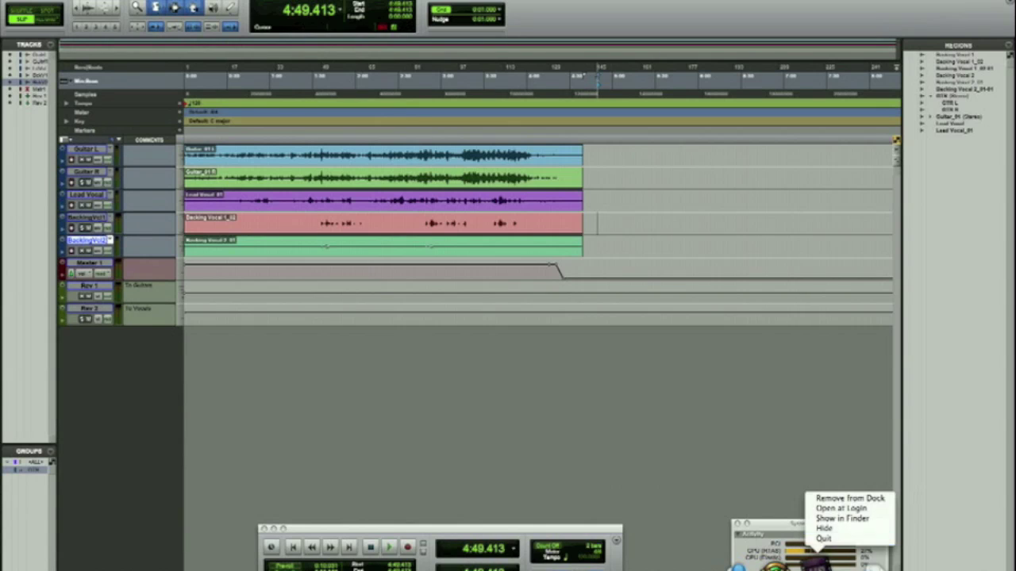
pyautogui.click(810, 561)
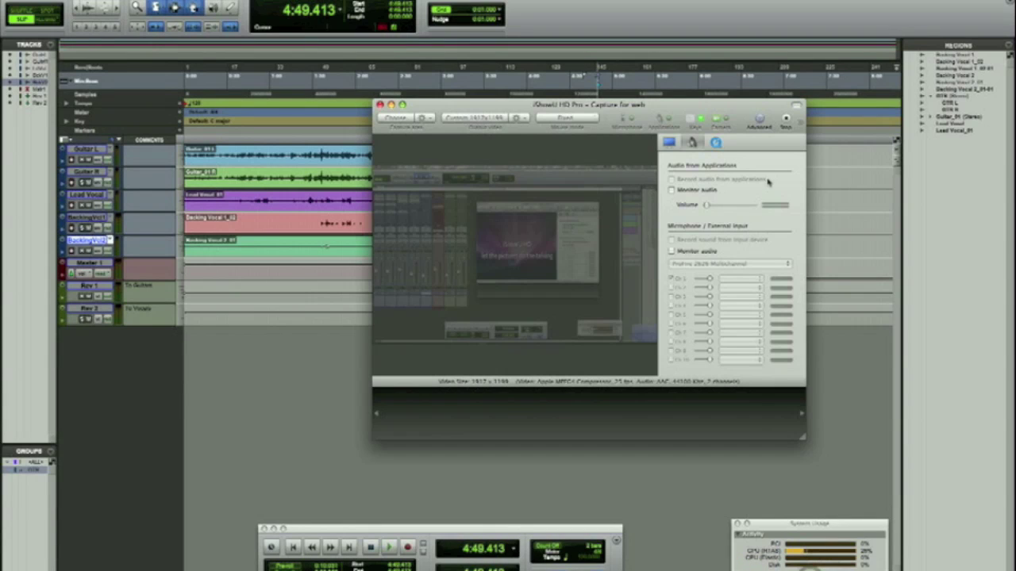